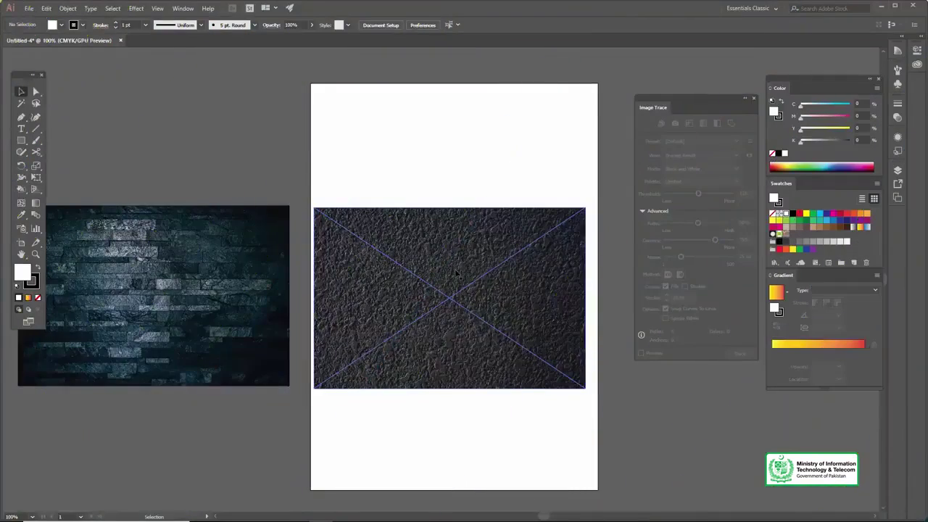
Zoom the artboard to 200% and pan the view toward the textured photo.
key("z")
left_click(452, 326)
left_click(455, 290)
key("v")
left_click(456, 290)
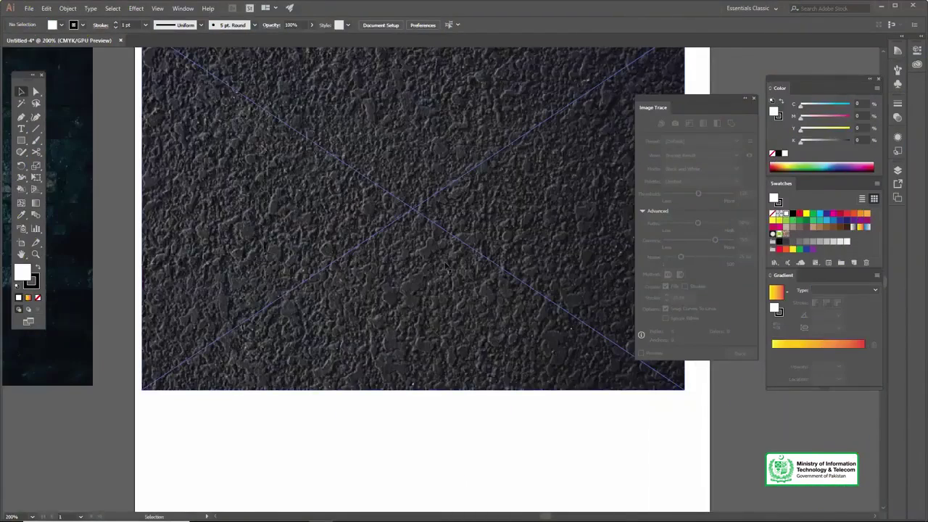
left_click_drag(429, 222, 464, 253)
mouse_move(342, 211)
left_mouse_down()
mouse_move(480, 198)
mouse_move(287, 212)
left_mouse_up()
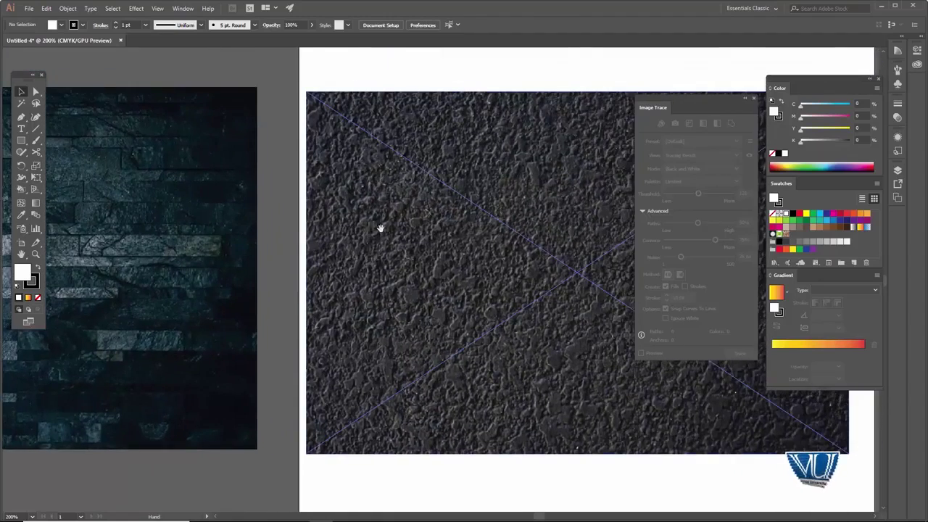
Scroll across the artboard and select the textured photo.
scroll(382, 199, "right", 5)
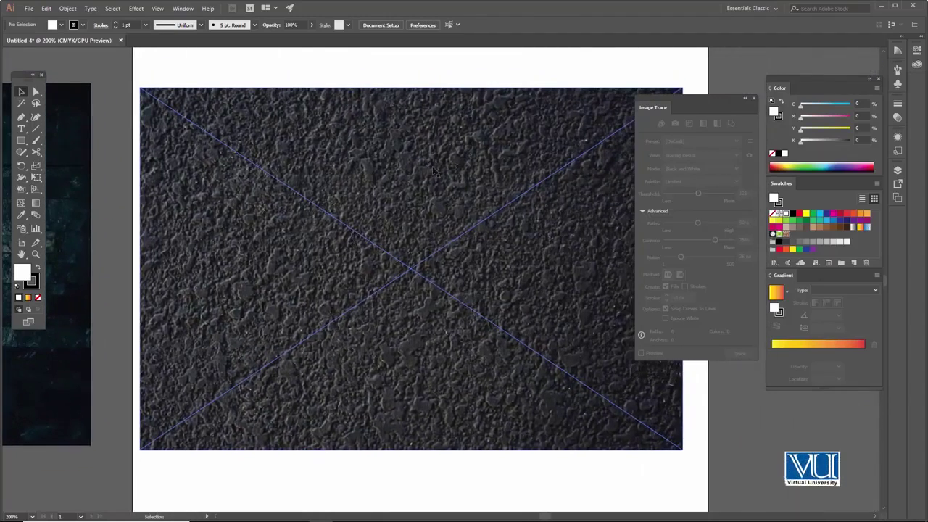
scroll(331, 234, "left", 2)
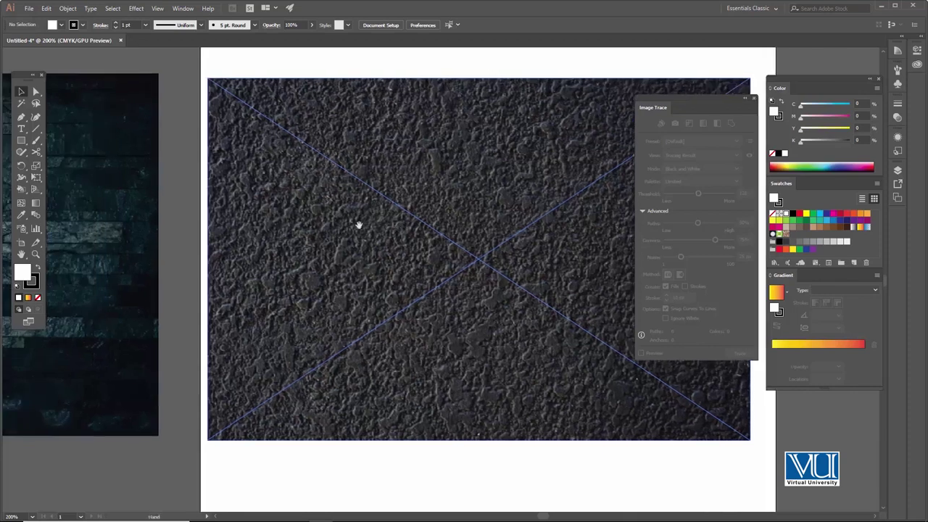
scroll(358, 222, "left", 1)
scroll(388, 217, "left", 1)
scroll(441, 213, "left", 1)
scroll(363, 210, "left", 2)
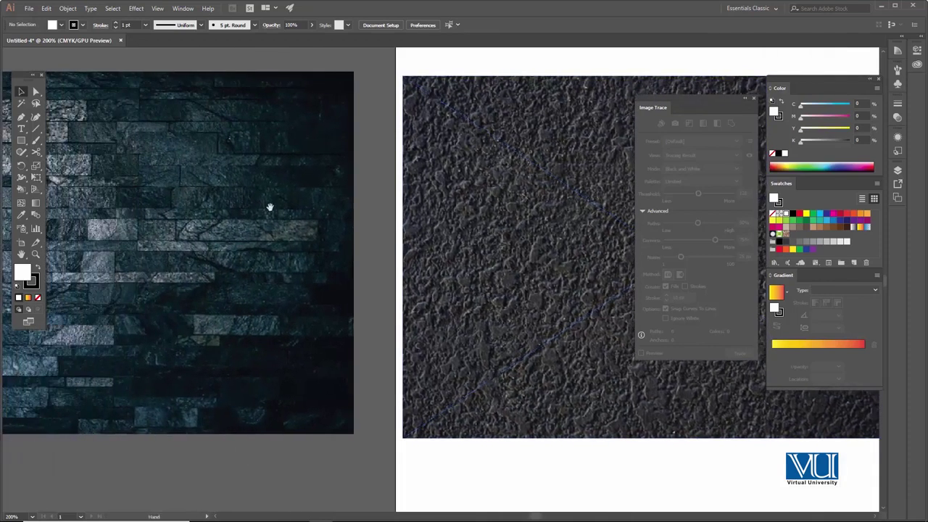
scroll(239, 205, "left", 2)
scroll(392, 267, "right", 3)
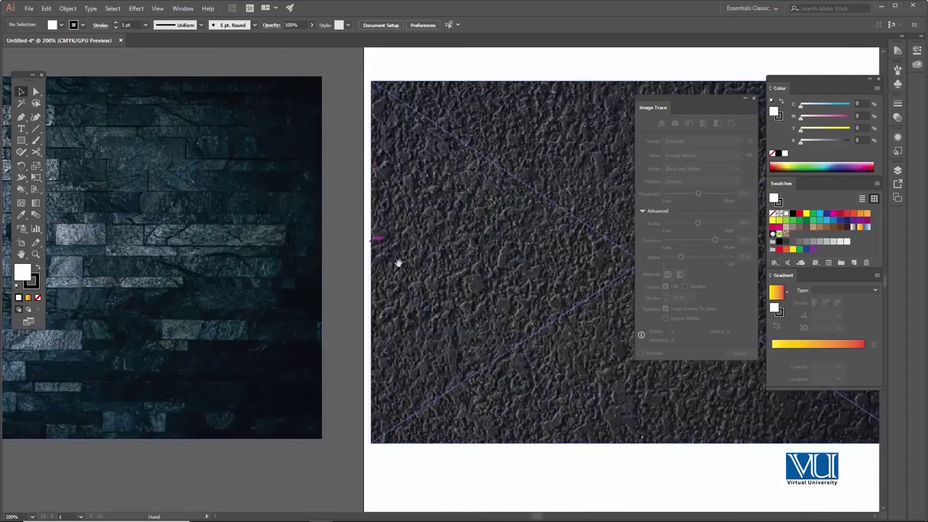
scroll(409, 253, "right", 3)
scroll(420, 236, "right", 3)
scroll(391, 229, "right", 1)
scroll(371, 227, "right", 1)
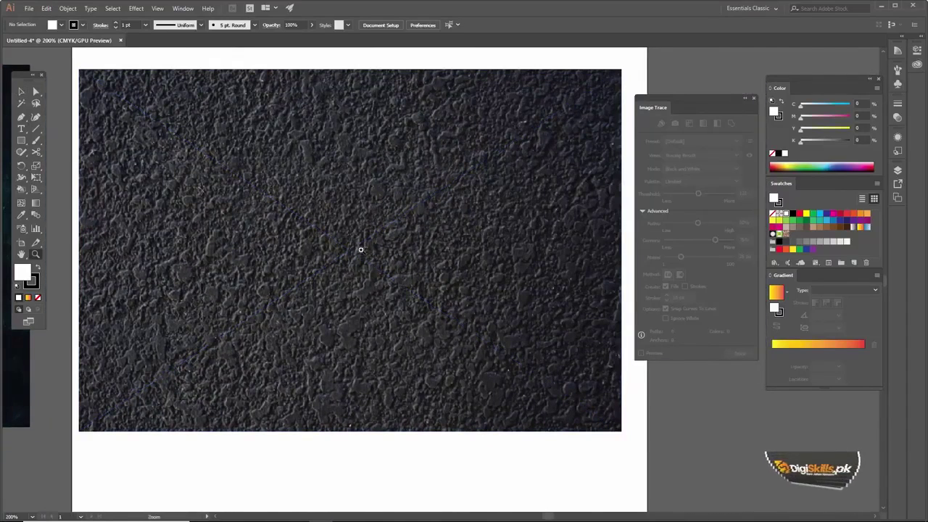
left_click(362, 239)
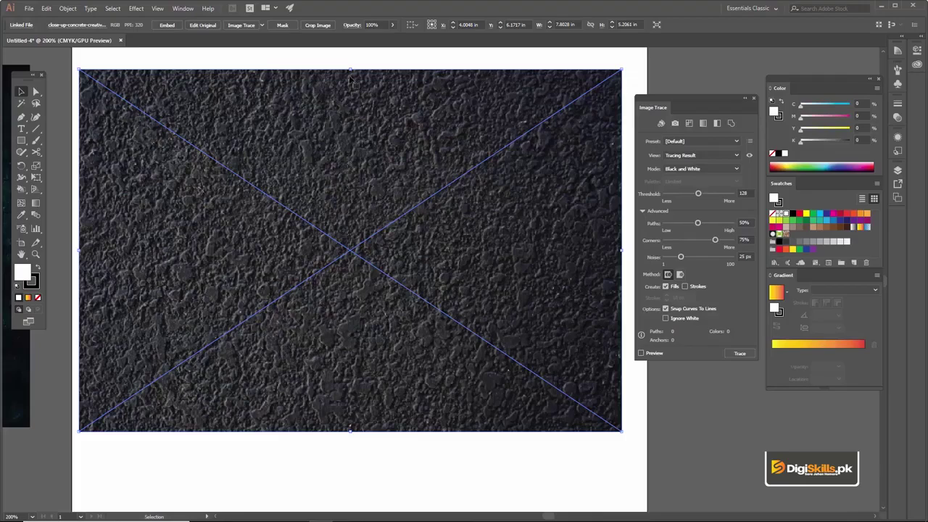
Run Image Trace on the selected textured photo and confirm the large-image warning.
left_click(370, 203)
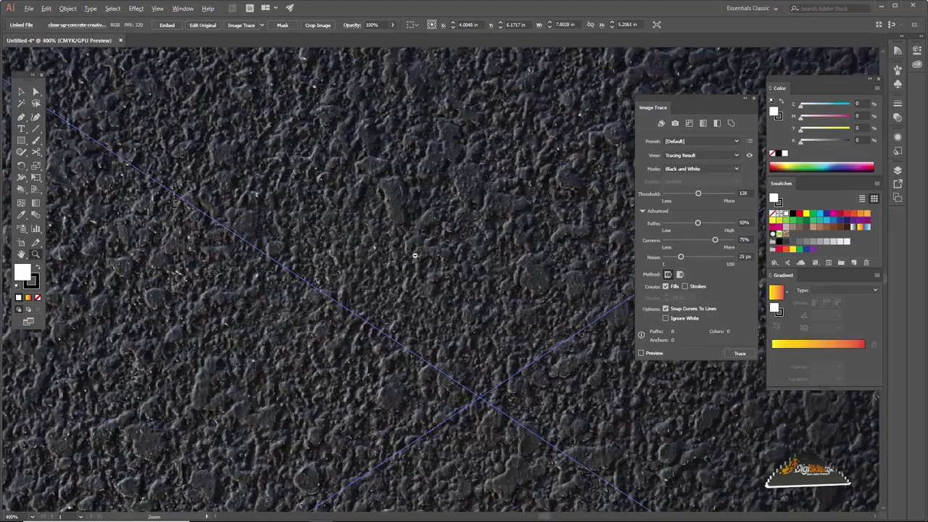
left_click(414, 255, "alt")
left_click(452, 304, "alt")
left_click_drag(455, 305, 369, 255)
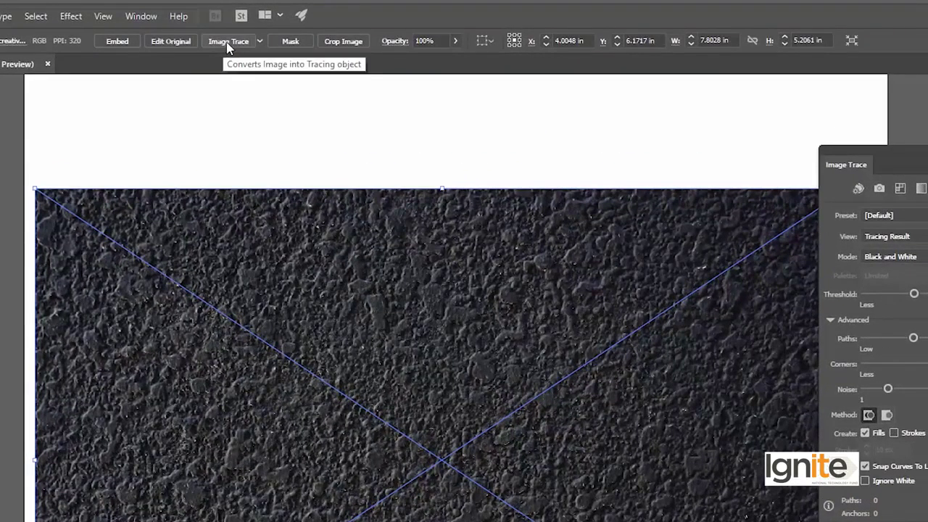
left_click(227, 42)
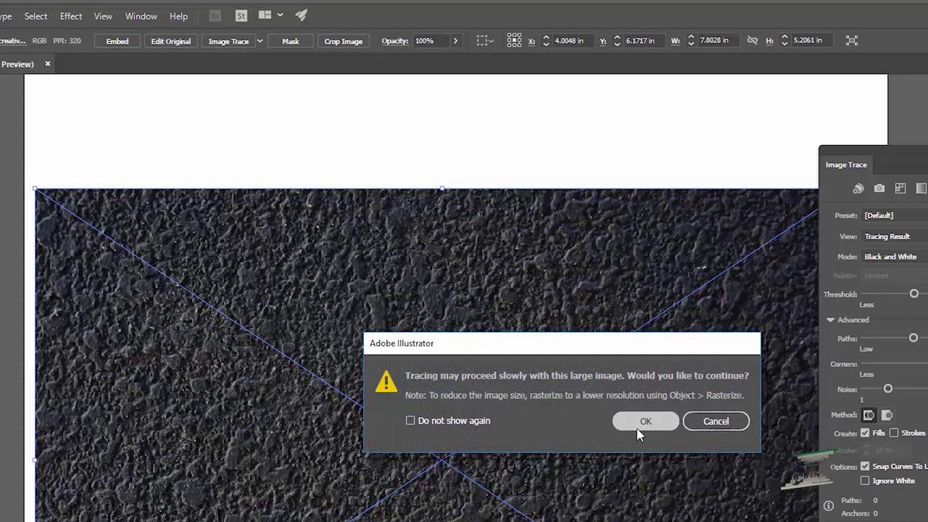
left_click(639, 427)
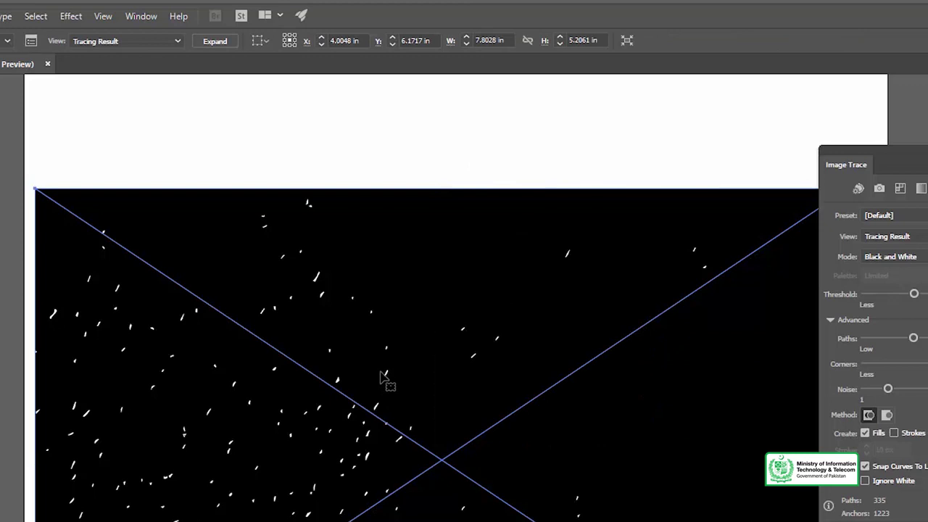
Undo the trace to restore the photo and move the Image Trace panel aside.
key("ctrl+z")
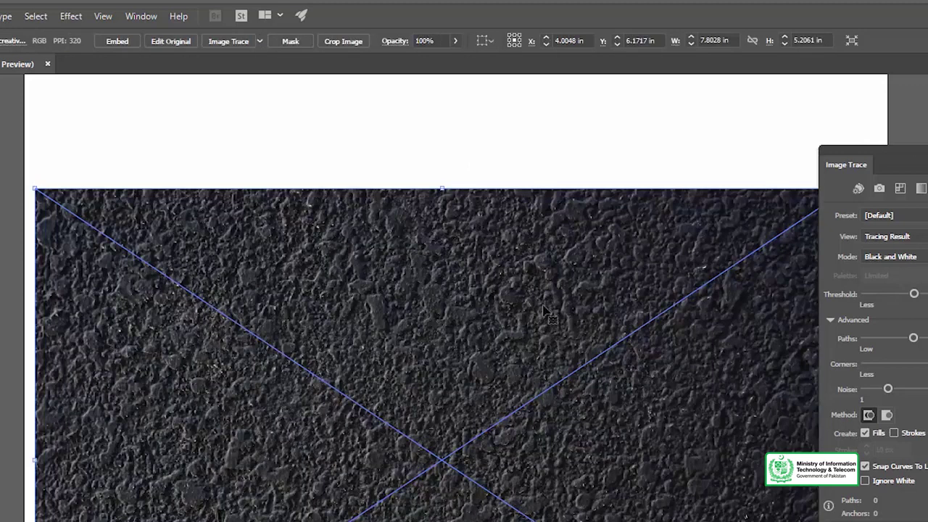
left_click_drag(490, 298, 490, 287)
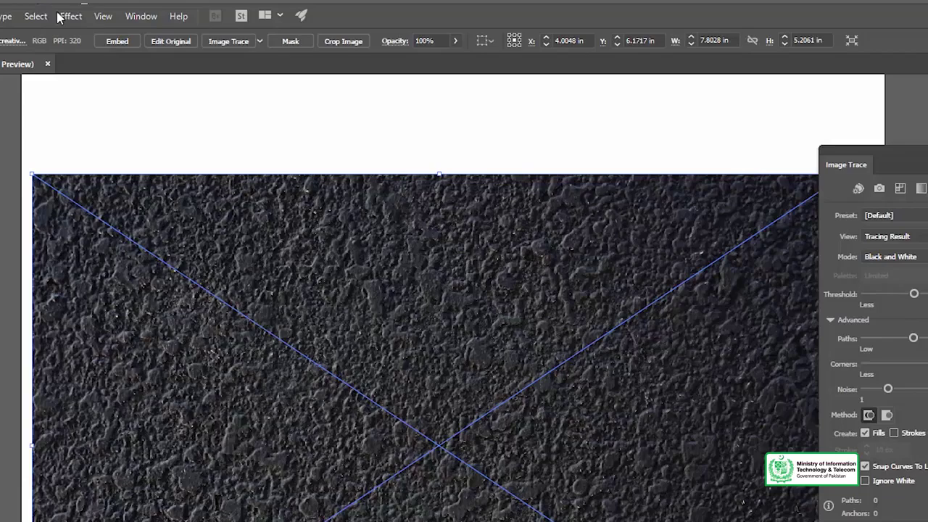
left_click(141, 16)
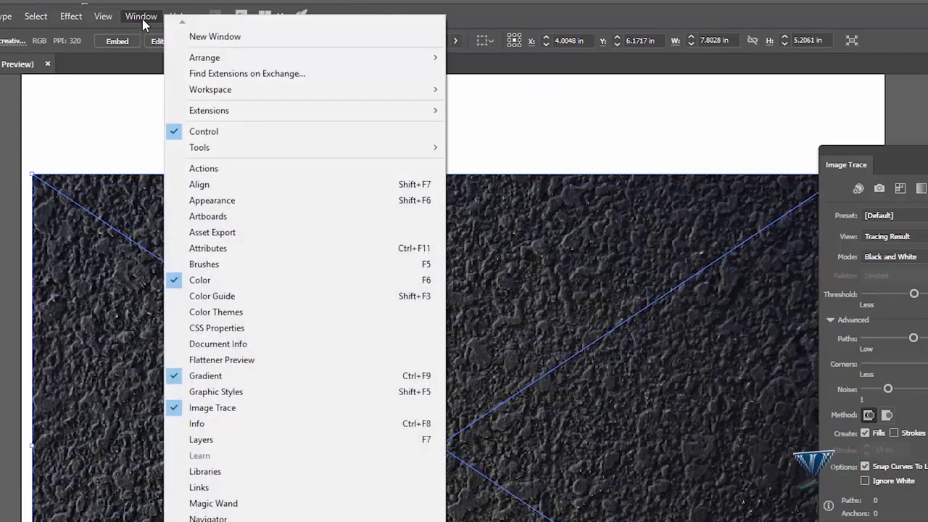
left_click(141, 18)
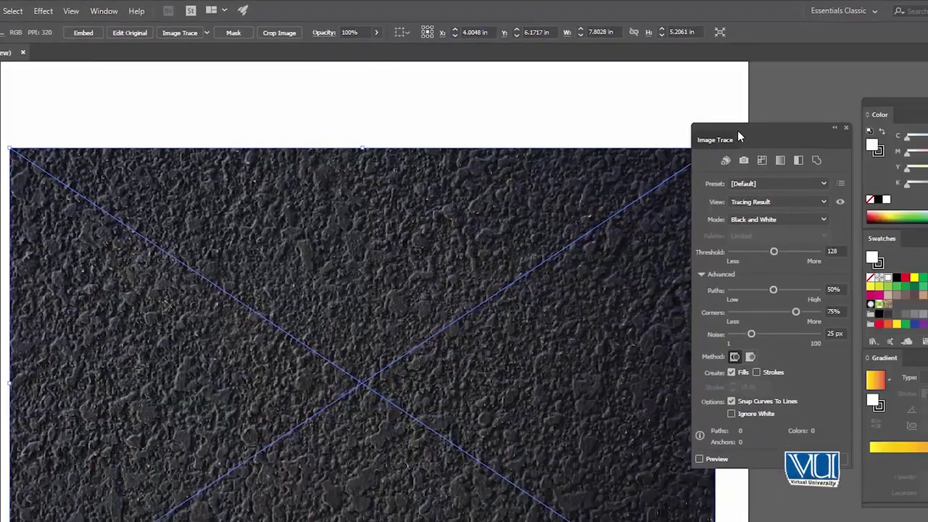
left_click_drag(738, 131, 751, 135)
left_click_drag(599, 262, 584, 253)
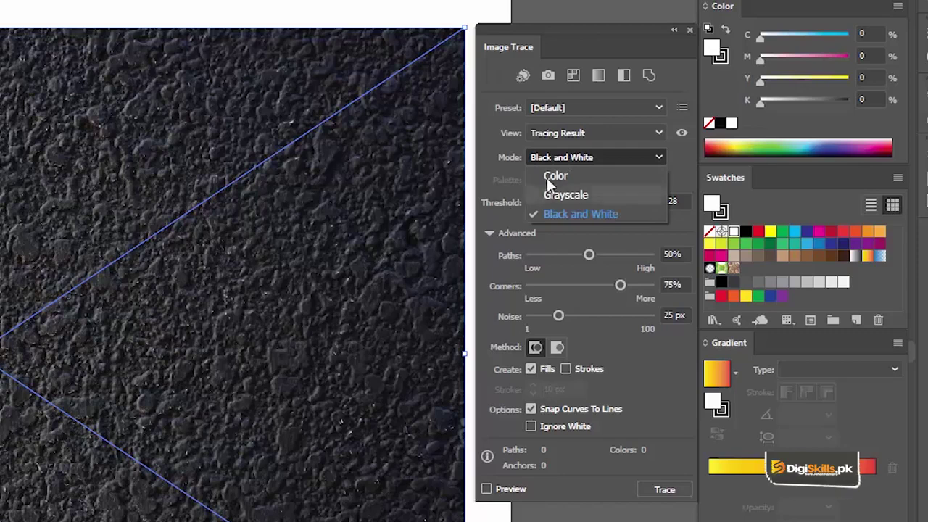
Keep Black and White mode, turn on Preview, and lower the Threshold to 29.
left_click(567, 211)
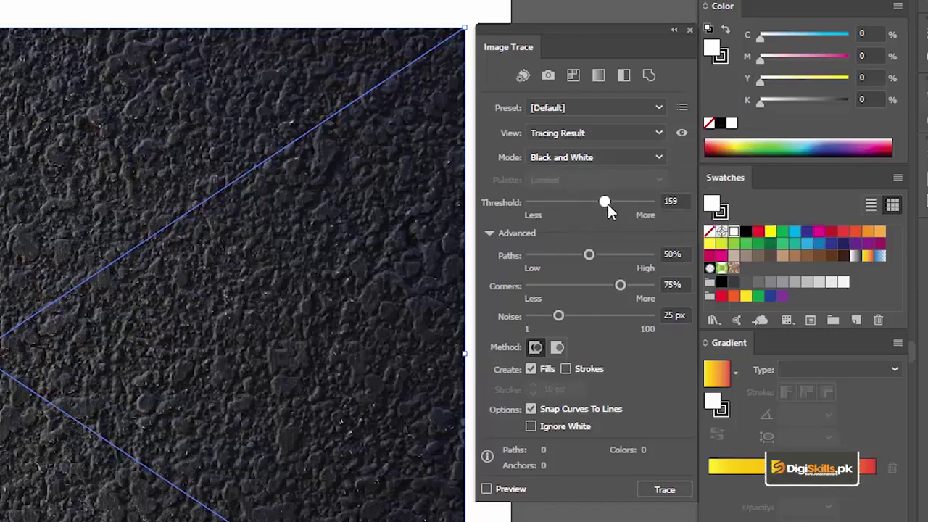
left_click_drag(607, 204, 593, 204)
left_click(486, 490)
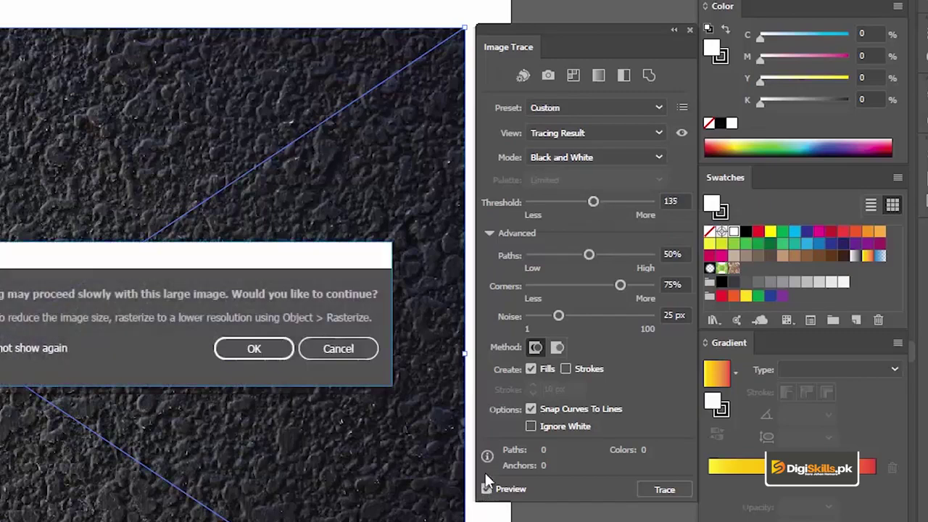
left_click(254, 349)
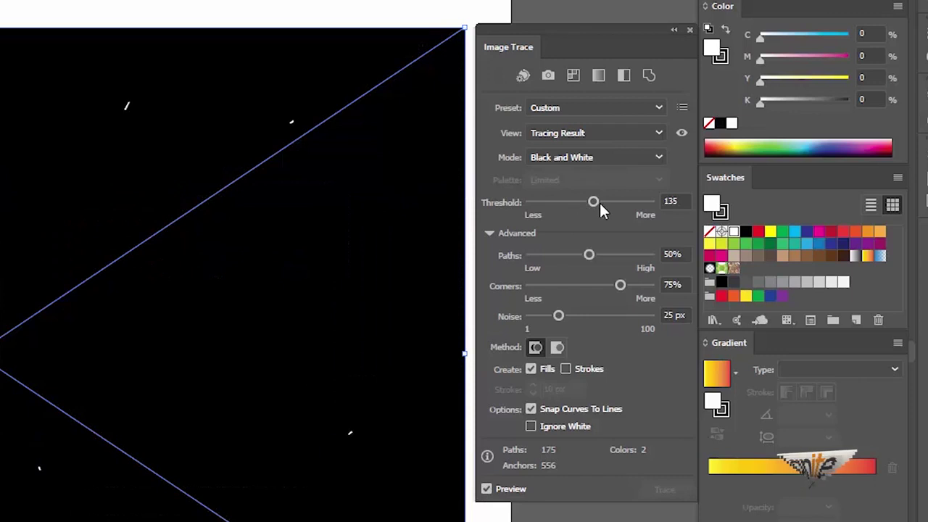
left_click_drag(593, 202, 620, 202)
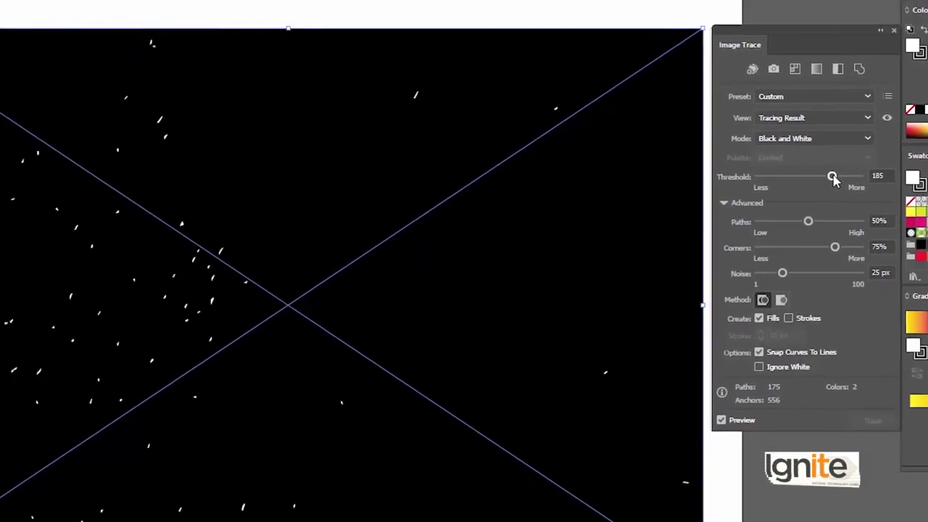
left_click_drag(833, 180, 868, 176)
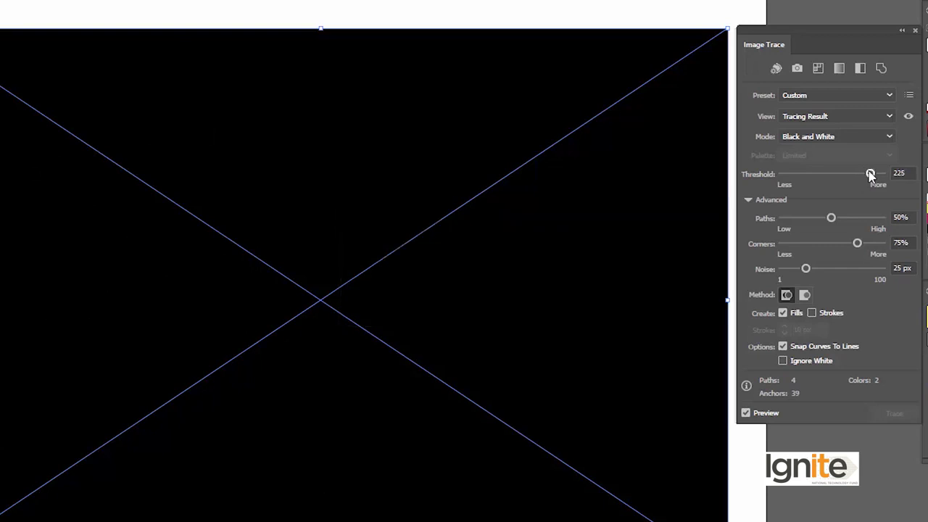
left_click_drag(870, 176, 845, 178)
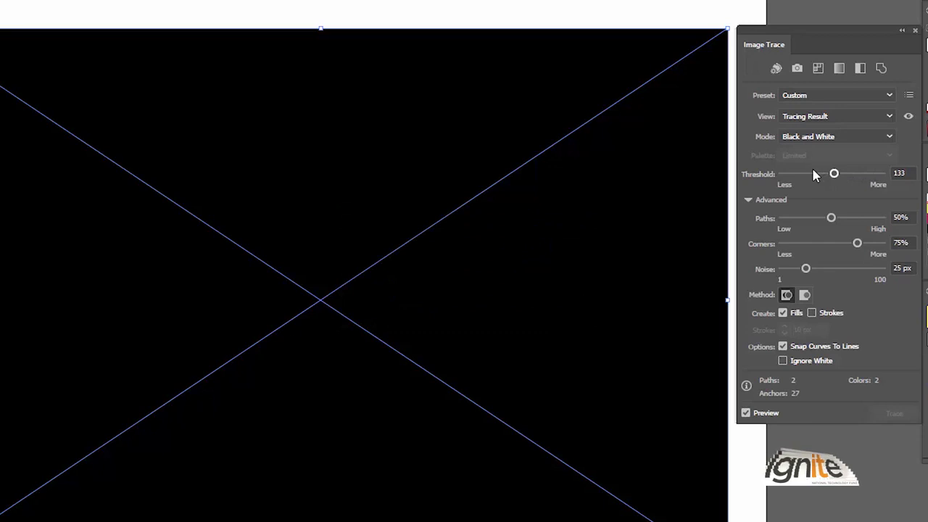
left_click(811, 178)
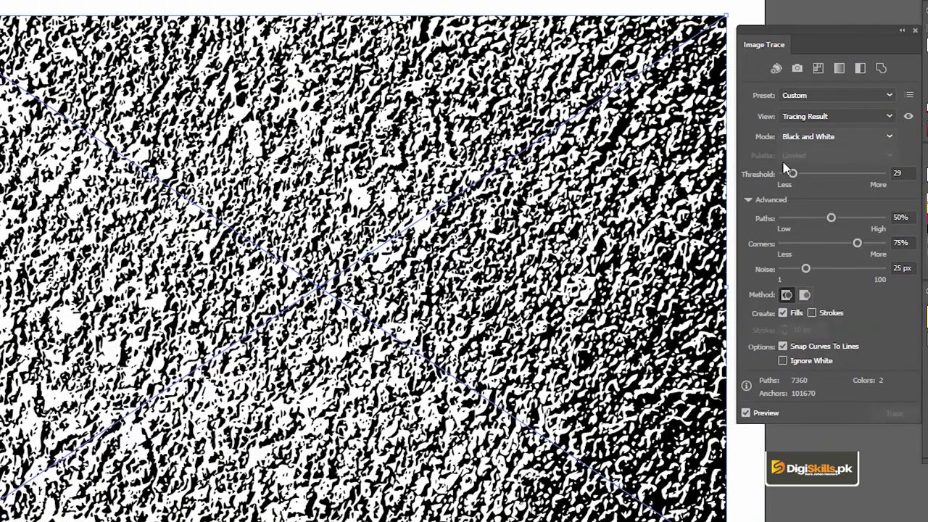
Set the advanced trace options to Paths 26% and Corners 23%, Noise 25 px.
left_click(808, 219)
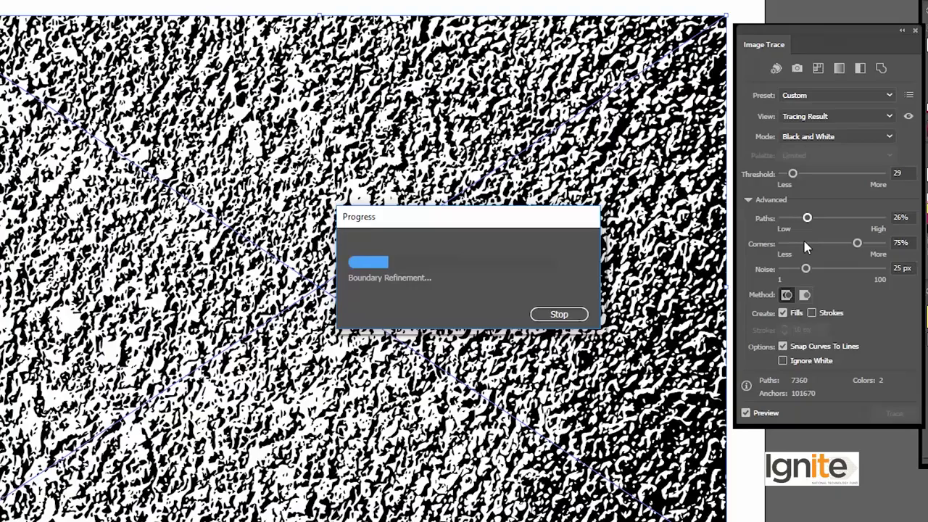
left_click(810, 267)
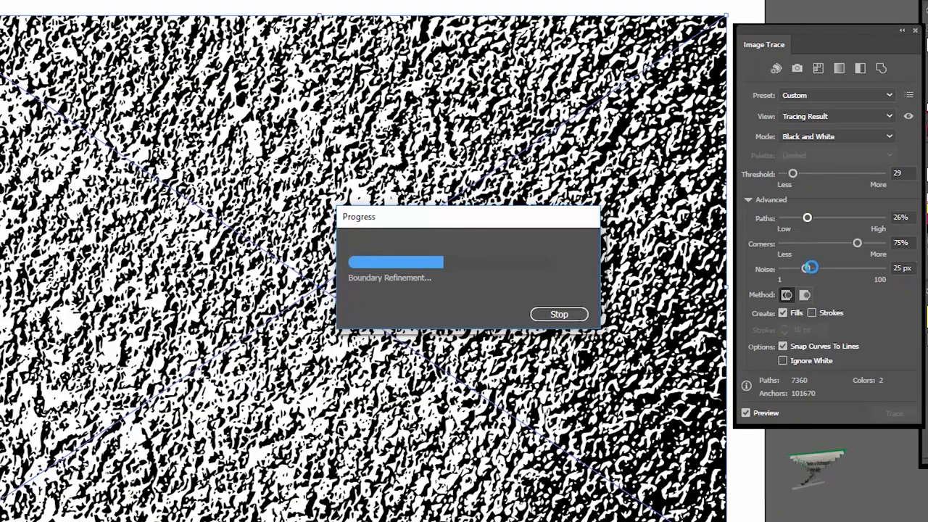
left_click(805, 244)
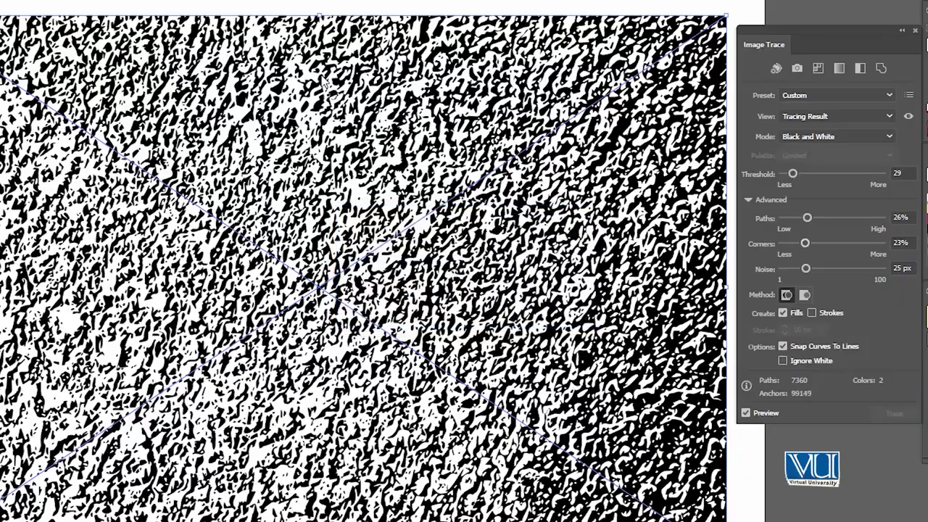
left_click(363, 120)
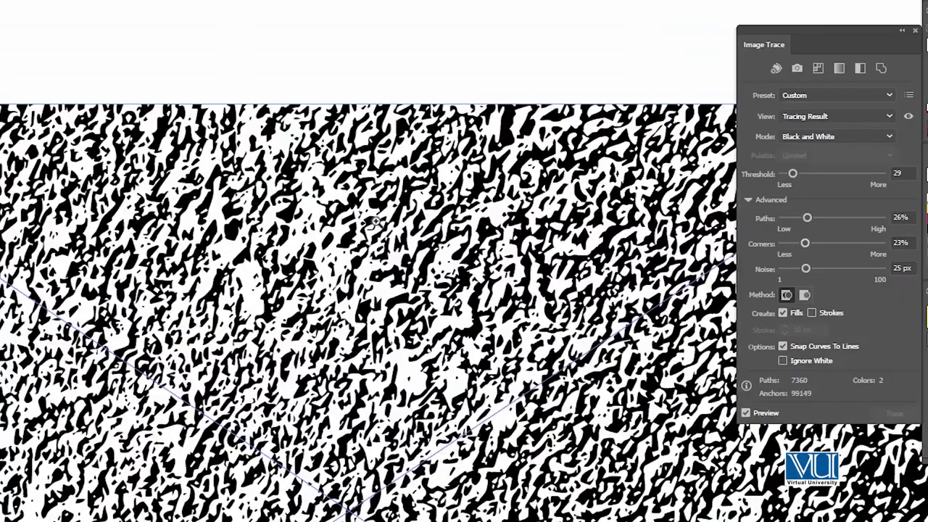
left_click(372, 221)
left_click(373, 271)
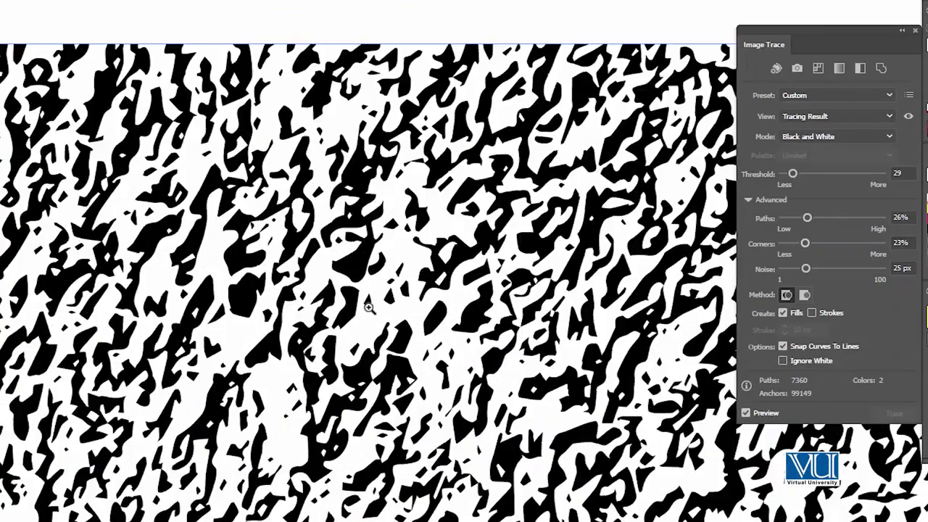
left_click(368, 307)
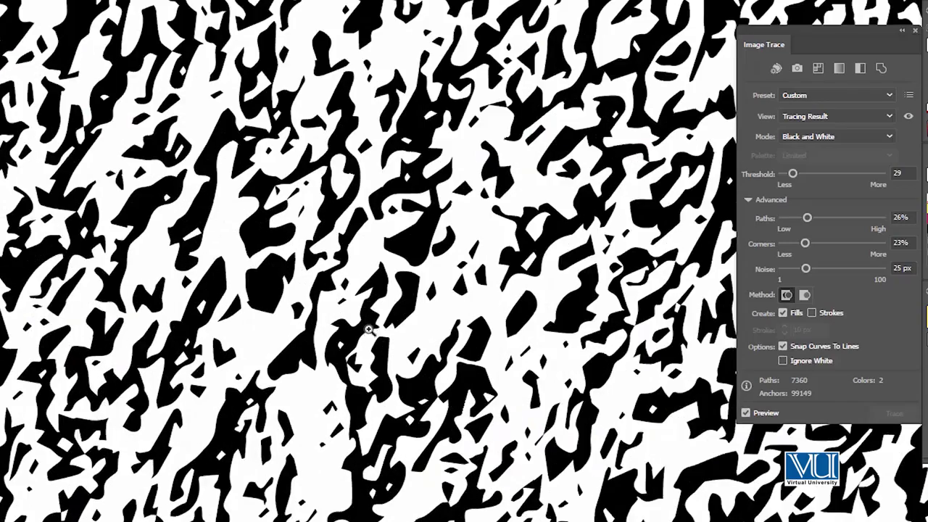
left_click(403, 376, "alt")
left_click(421, 405, "alt")
left_click(551, 265)
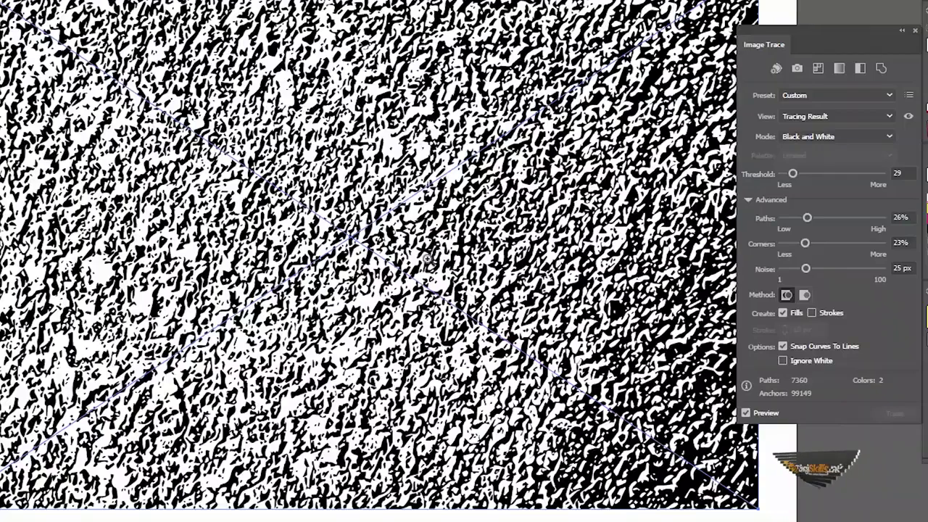
left_click(384, 174)
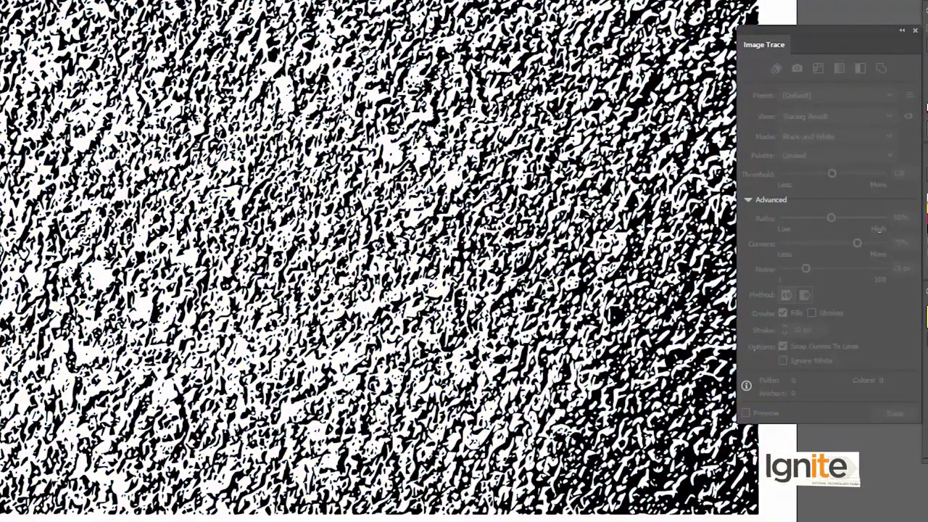
Zoom in to inspect the black-and-white traced shapes, then zoom back out to the artboard.
scroll(342, 268, "up", 2)
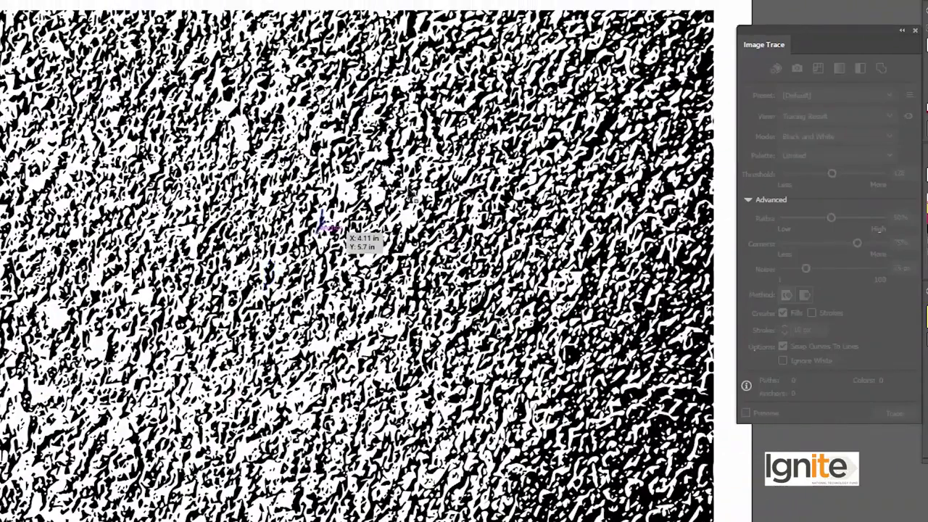
left_click(363, 244)
left_click(381, 242)
left_click_drag(374, 330, 352, 218)
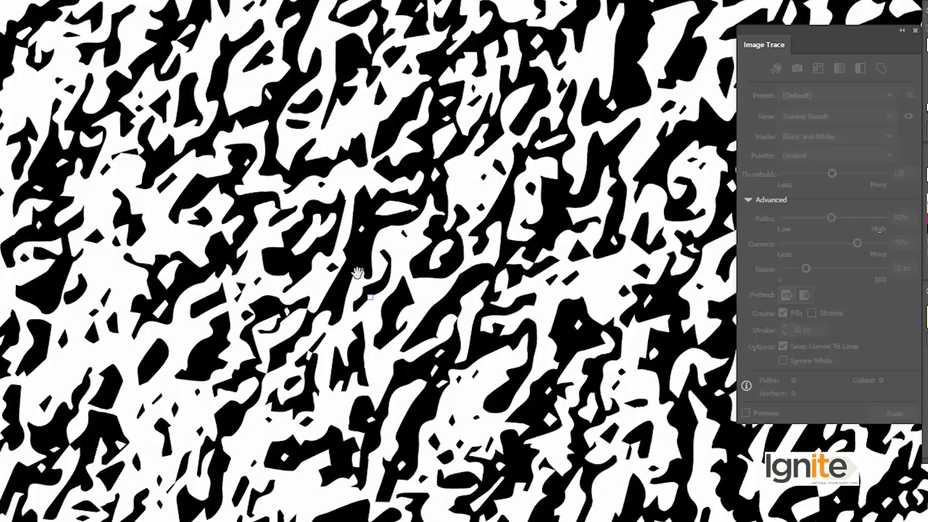
left_click(348, 250)
left_click(349, 264)
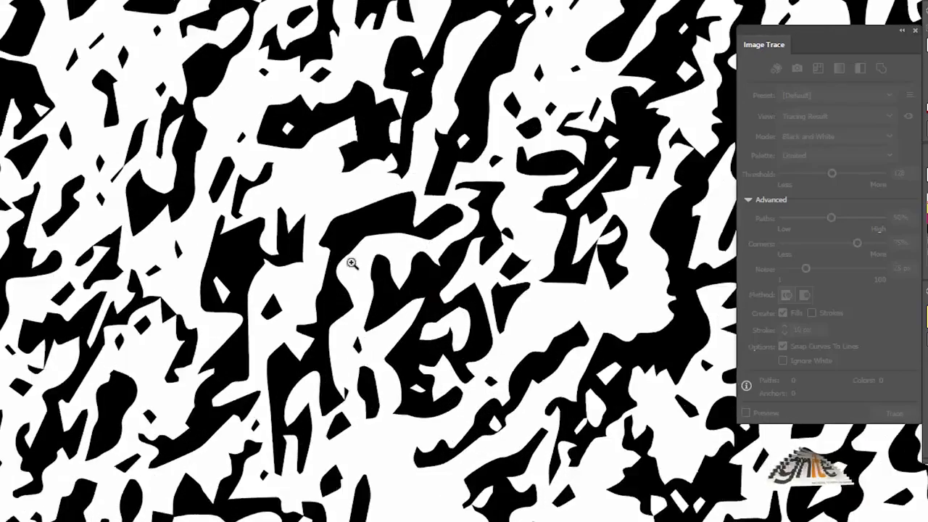
left_click(353, 263, "alt")
left_click(385, 271, "alt")
left_click(404, 349, "alt")
left_click(413, 405, "alt")
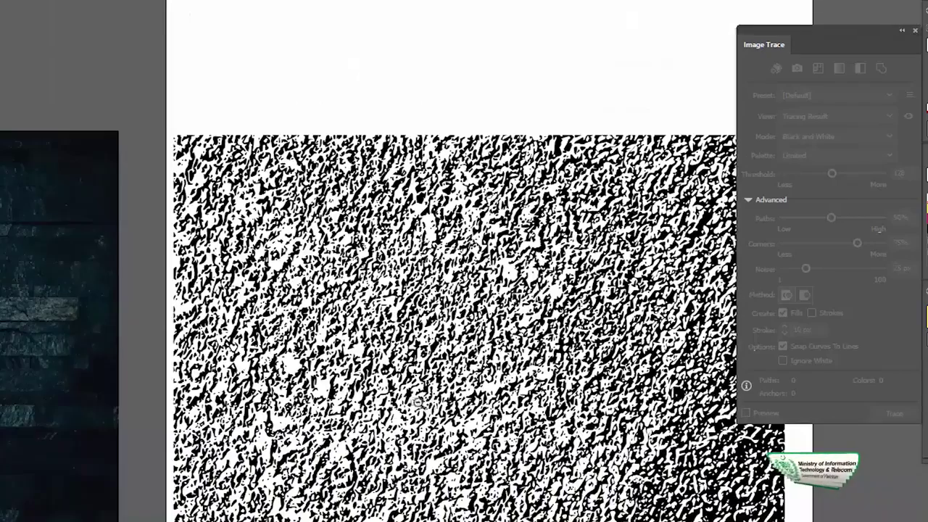
left_click(452, 392, "alt")
left_click_drag(369, 277, 388, 284)
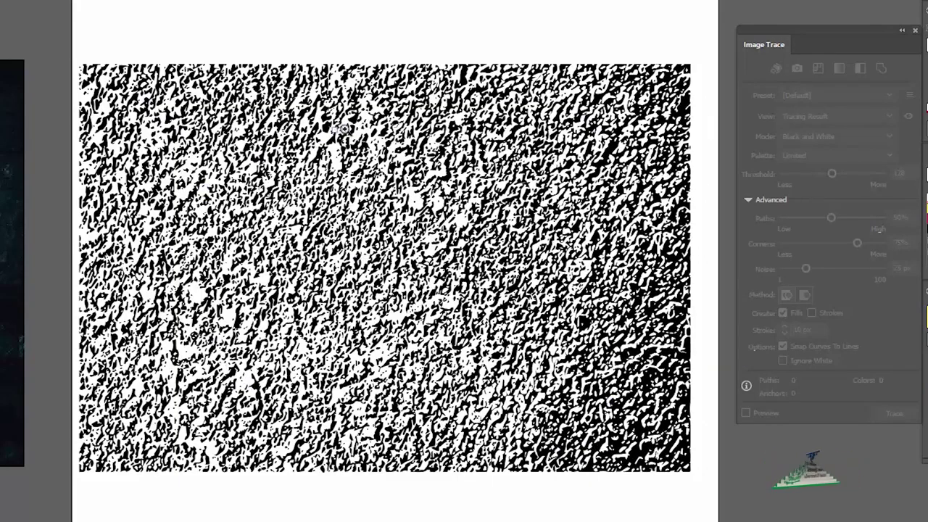
Delete the traced artwork and drag the original stone-wall photo onto the artboard.
scroll(428, 173, "down", 1)
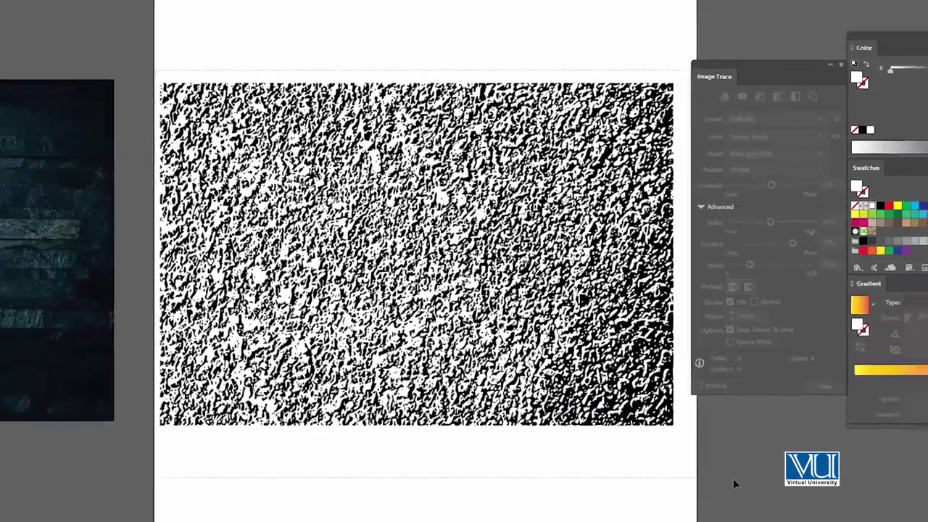
left_click_drag(109, 41, 642, 413)
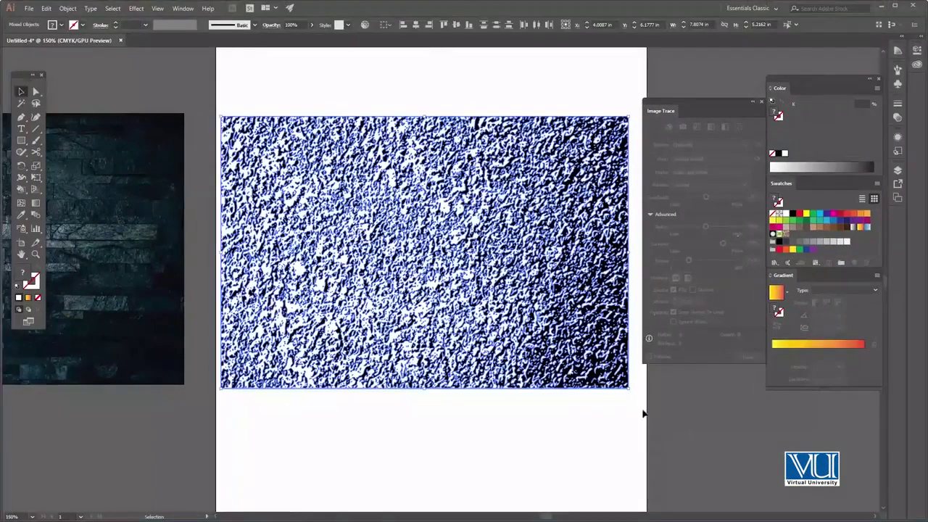
key("Delete")
left_click_drag(145, 223, 582, 247)
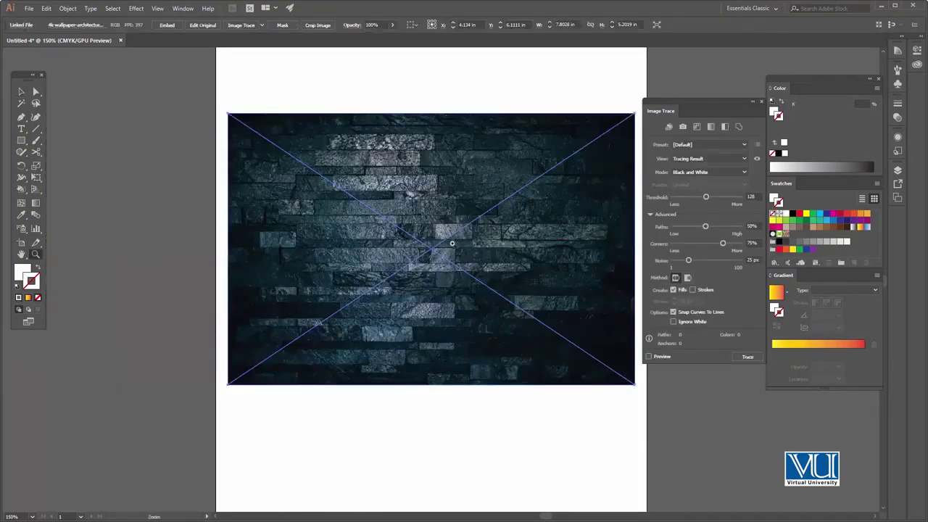
Zoom closely into the stone-wall photo's brick texture and back out.
left_click(451, 245)
left_click(434, 258)
left_click(424, 267)
left_click(430, 270)
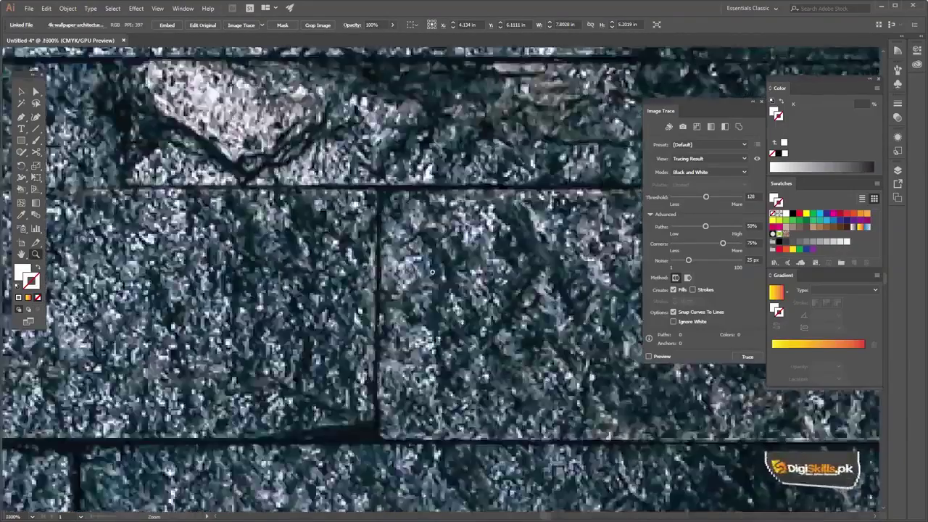
left_click(433, 272, "alt")
left_click(434, 280, "alt")
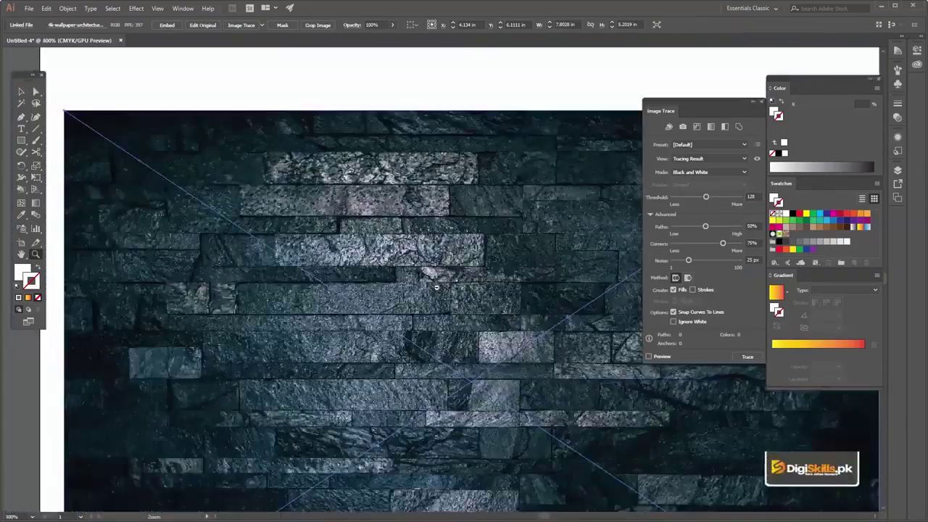
left_click(461, 325, "alt")
Recheck the bricks up close, then embed the linked stone-wall photo in the document.
left_click(456, 308, "alt")
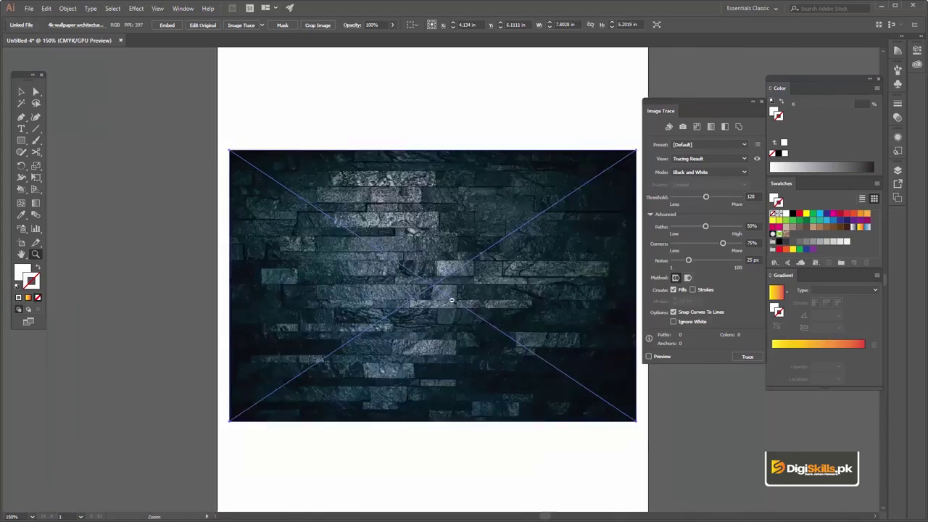
left_click(437, 237)
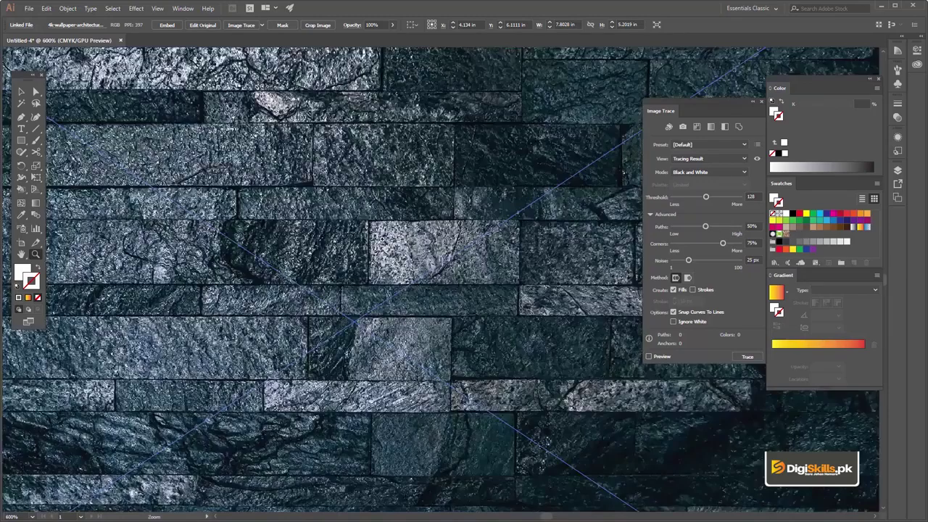
left_click(399, 241)
left_click(406, 237, "alt")
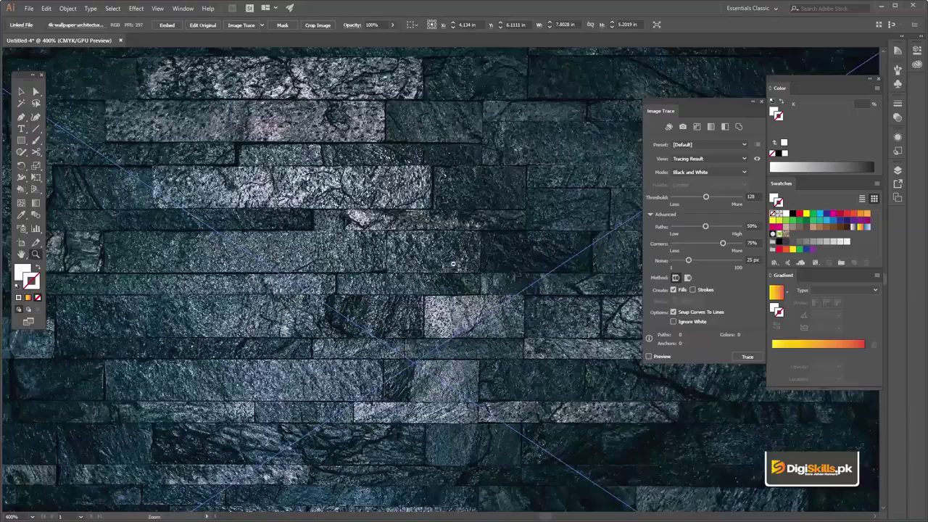
left_click(448, 269, "alt")
left_click(443, 285, "alt")
left_click_drag(441, 290, 403, 239)
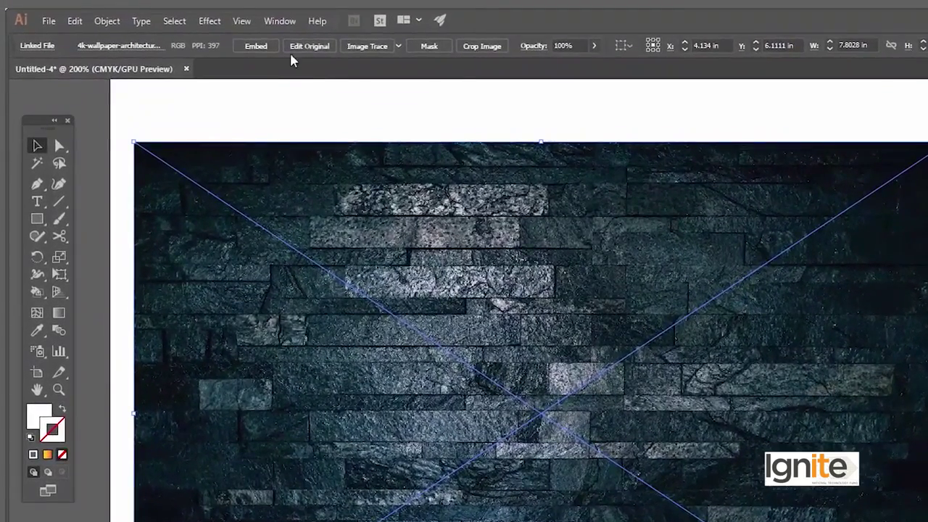
left_click(260, 47)
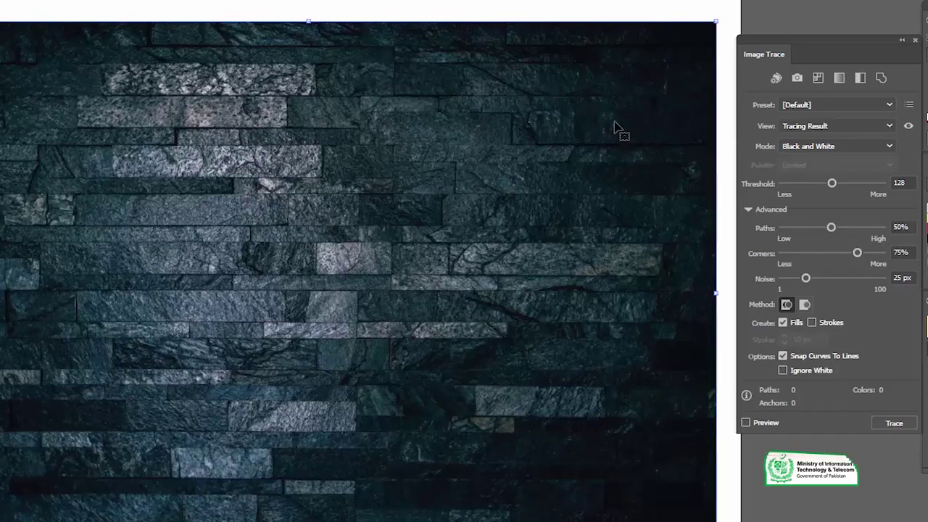
Switch the trace to Color mode with a 30-colour limited palette and enable Preview.
left_click(838, 149)
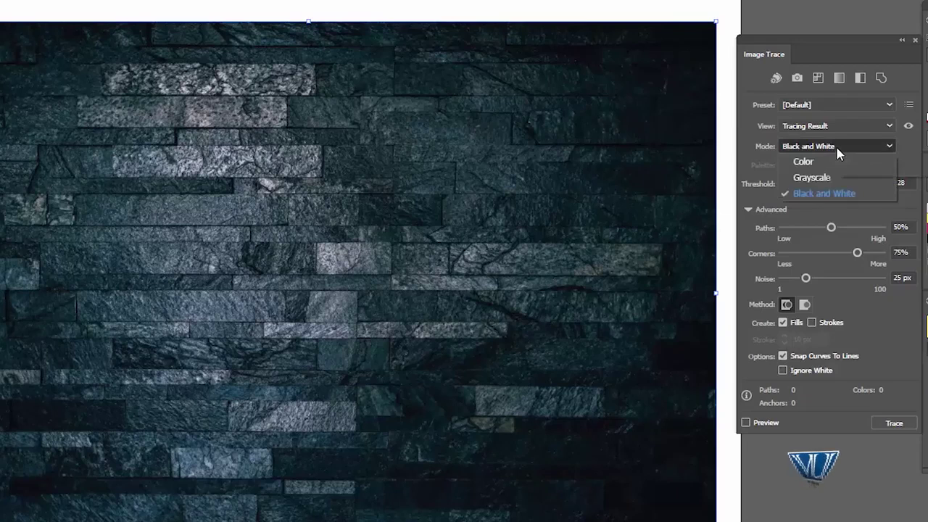
left_click(834, 160)
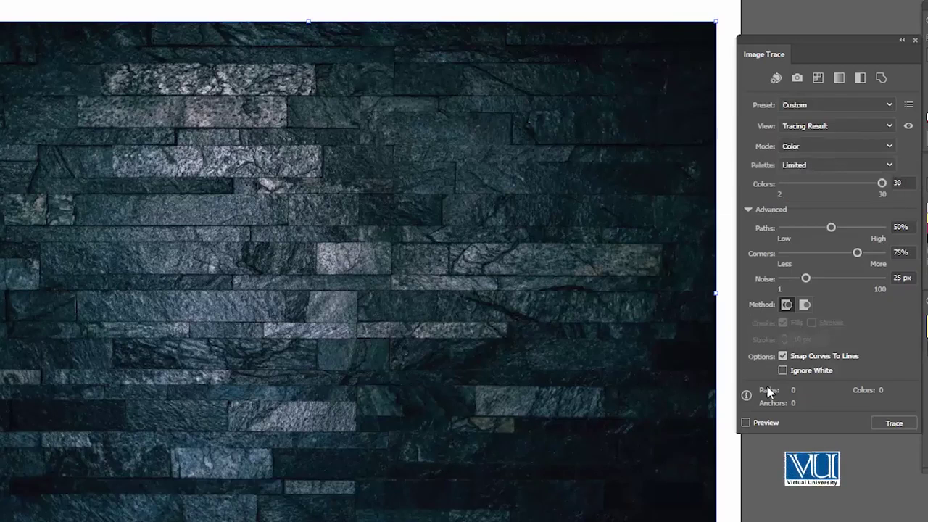
left_click(745, 422)
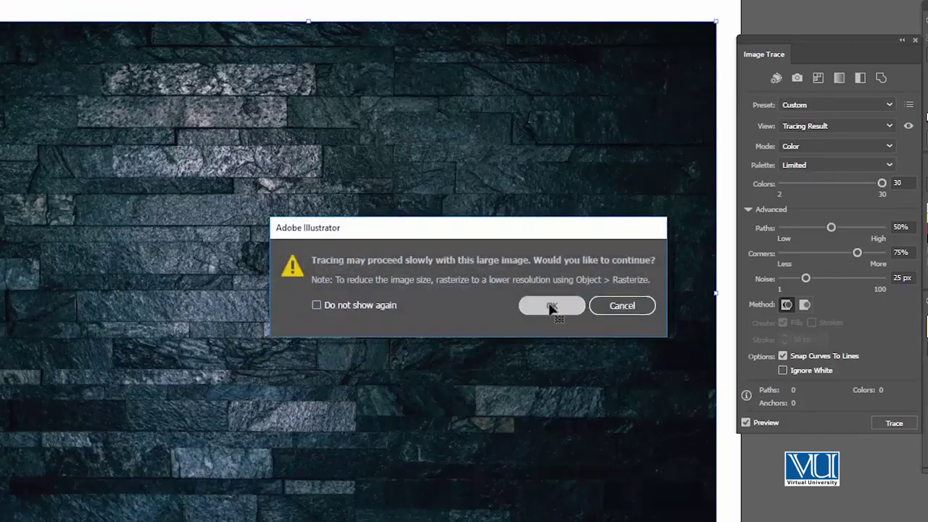
left_click(548, 306)
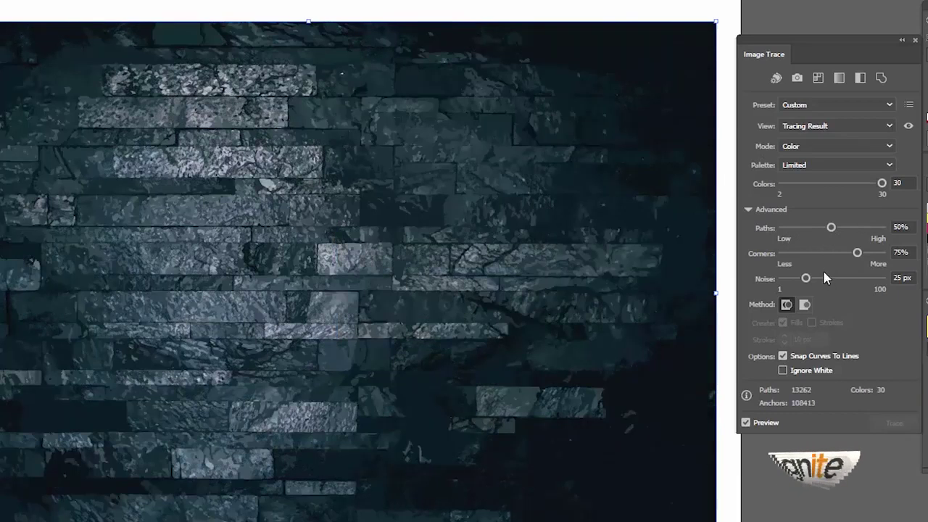
left_click(395, 226)
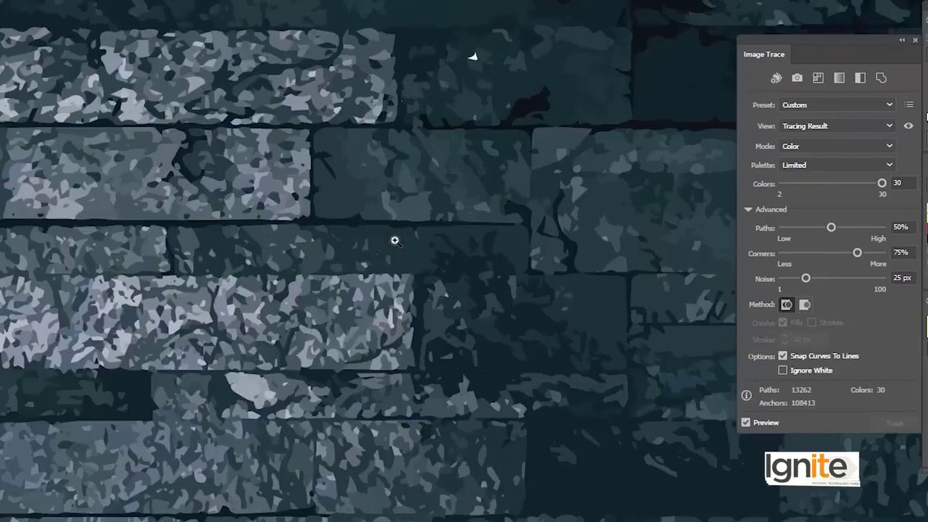
left_click(396, 240)
left_click(384, 246)
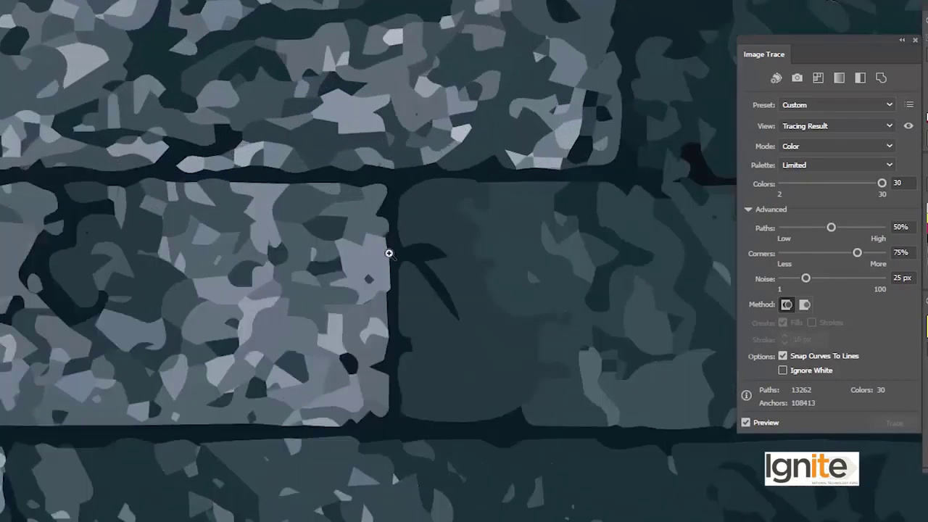
left_click(389, 253)
left_click(404, 282)
left_click(400, 346, "alt")
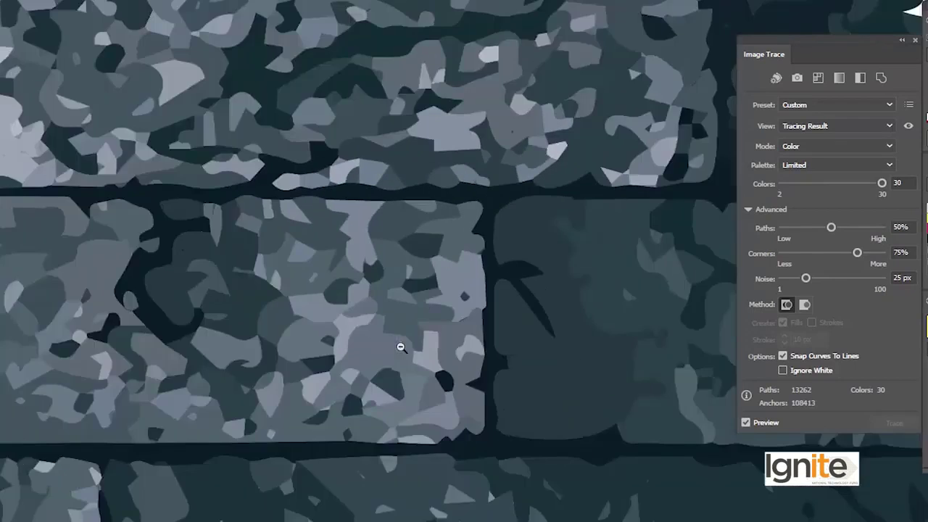
left_click(401, 347, "alt")
left_click(400, 338, "alt")
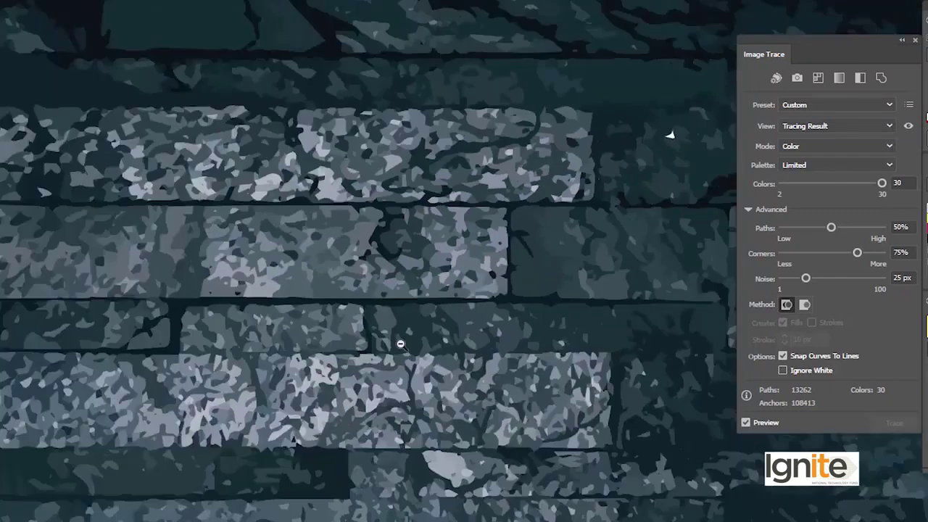
left_click(391, 327)
left_click(395, 297)
left_click(405, 276, "alt")
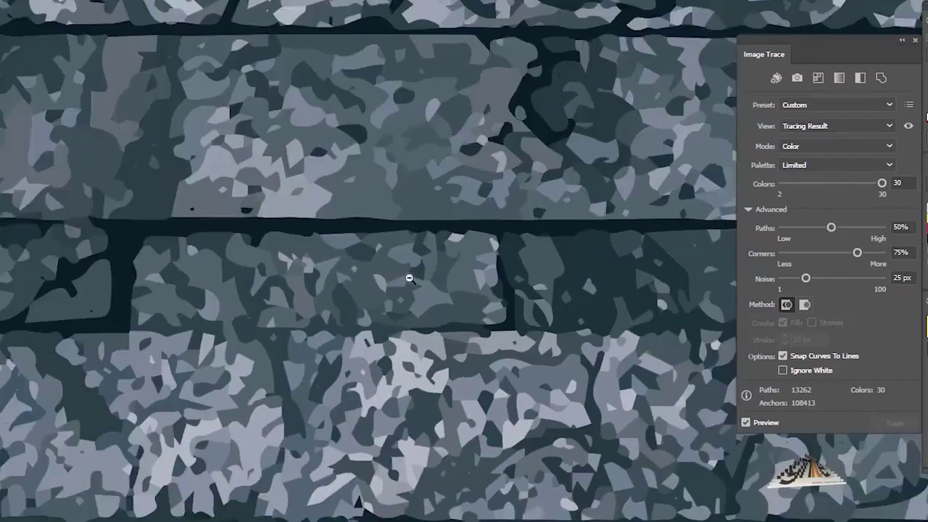
left_click(438, 297, "alt")
left_click(449, 341, "alt")
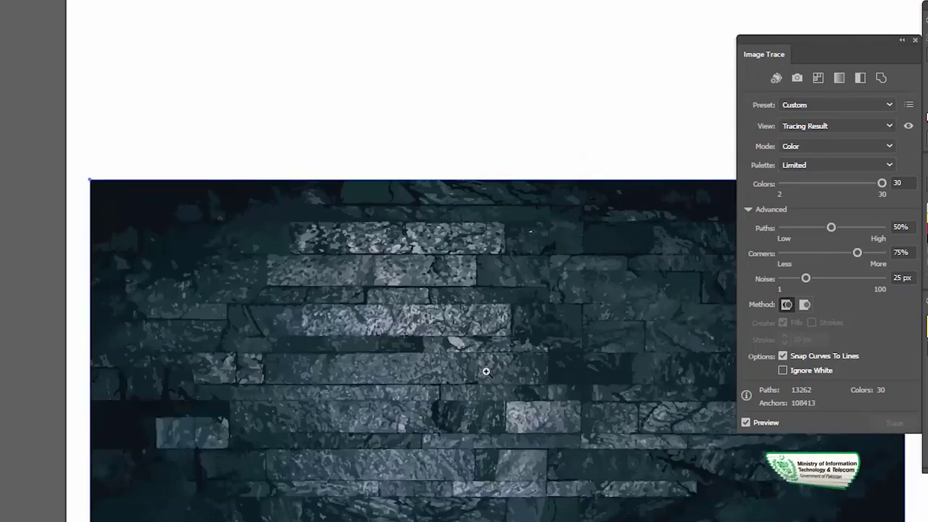
left_click(372, 222)
Retrace the bricks with Paths at 8% and Noise at 9 px, giving 14,389 paths.
key("v")
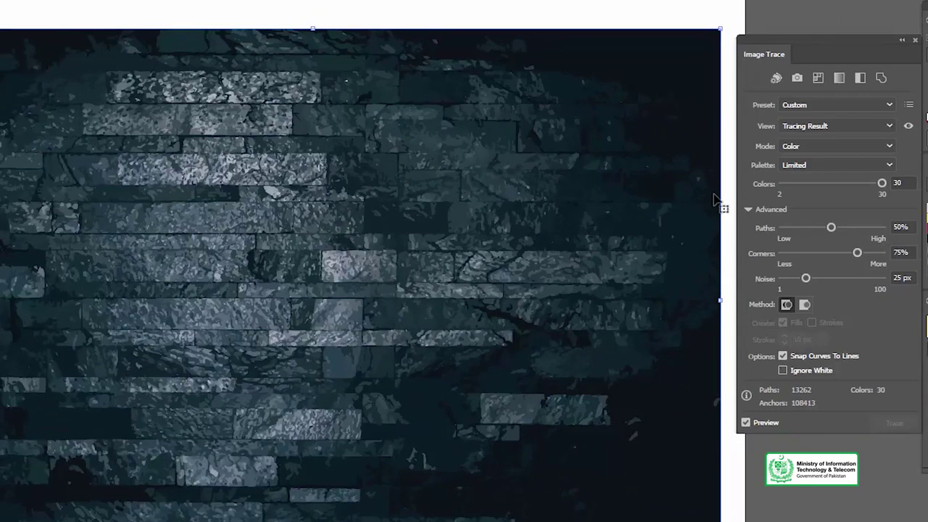
left_click(790, 231)
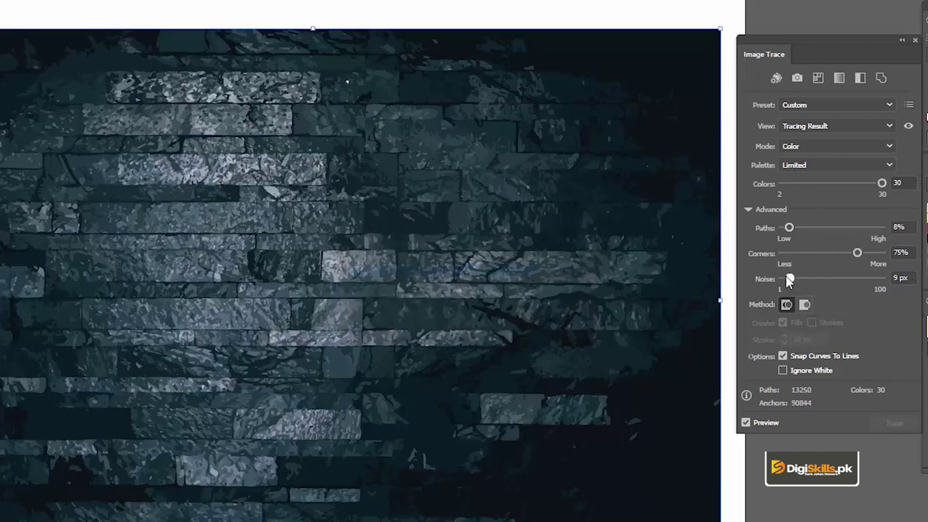
left_click(789, 280)
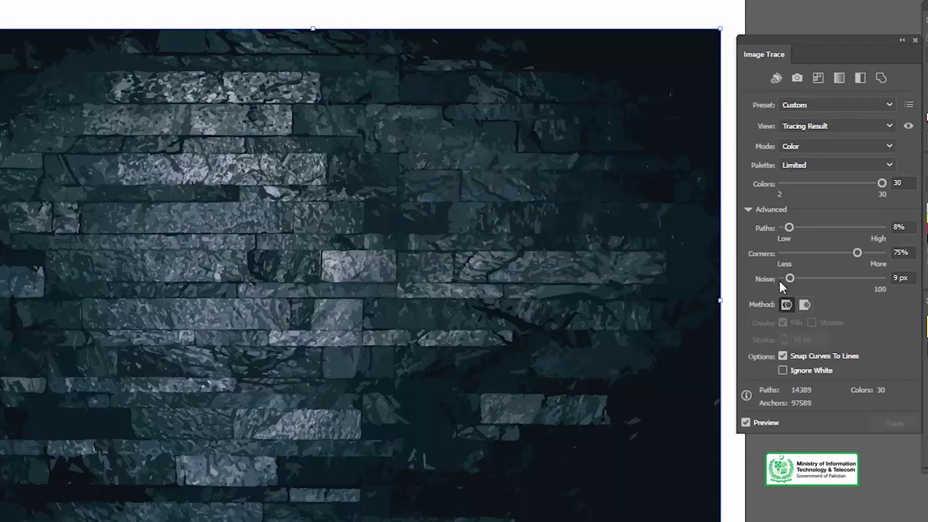
Zoom in and out to inspect the retraced 30-colour brick wall.
left_click(322, 264)
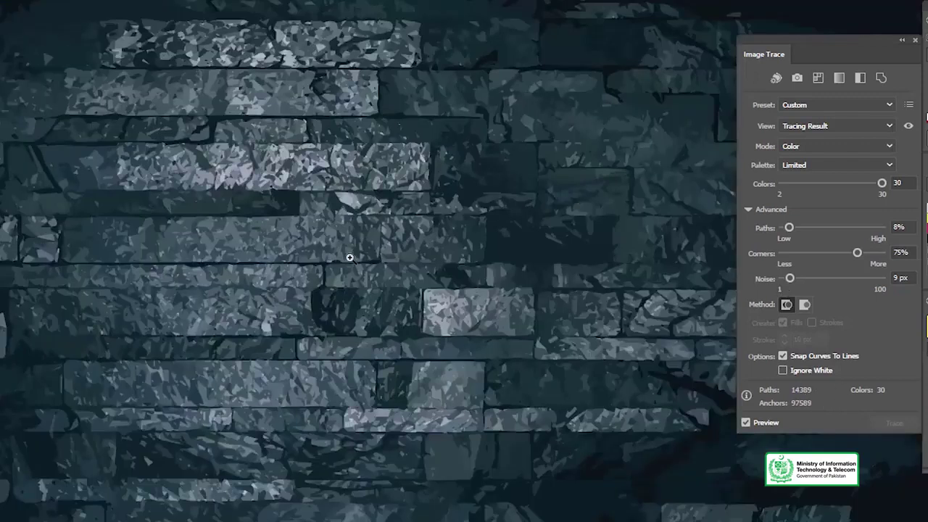
left_click(392, 250)
left_click(408, 242)
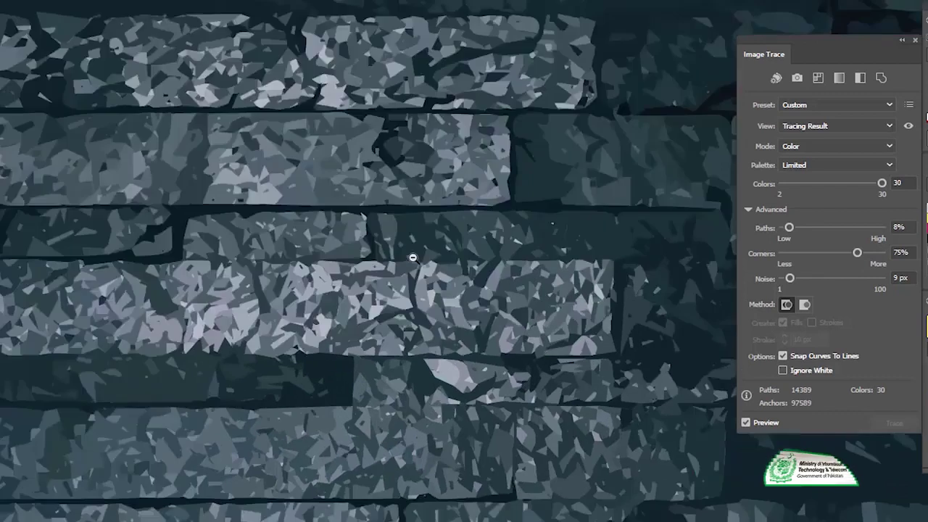
left_click(434, 311, "alt")
left_click(458, 390, "alt")
left_click(466, 400, "alt")
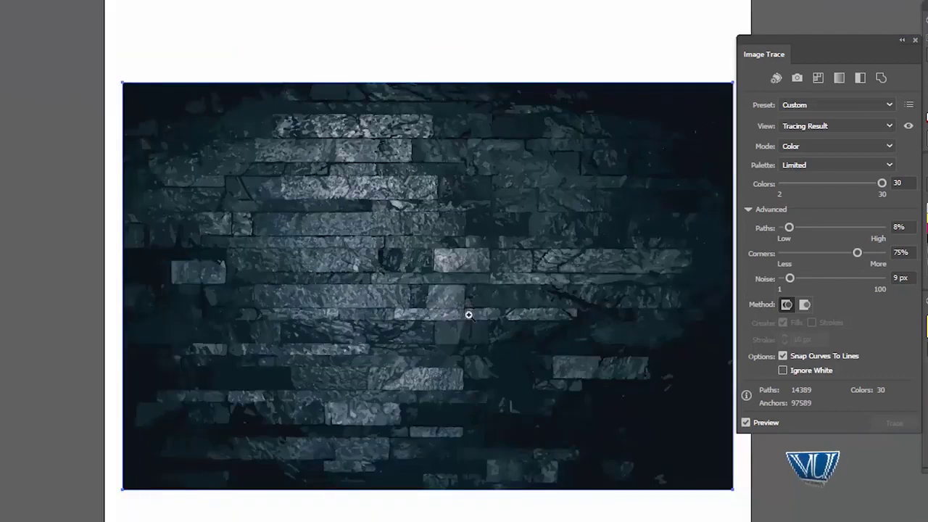
left_click(462, 297)
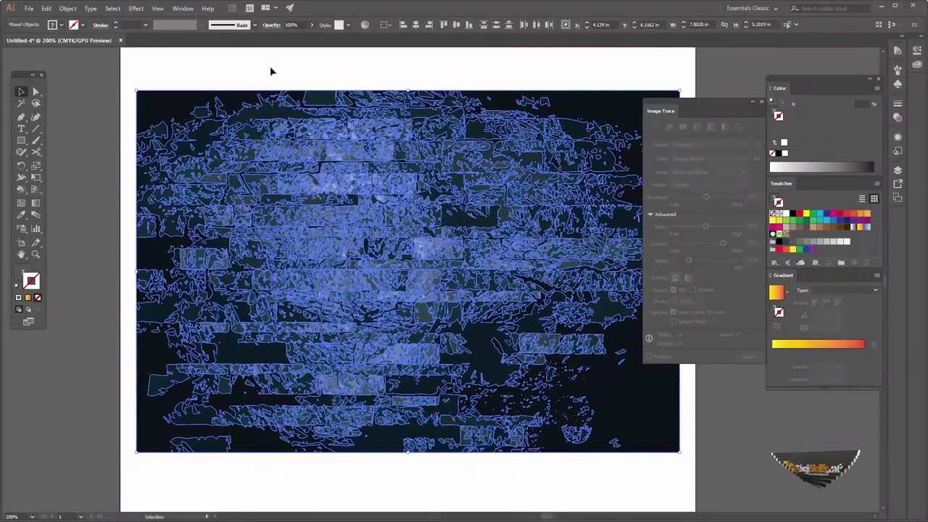
left_click(272, 71)
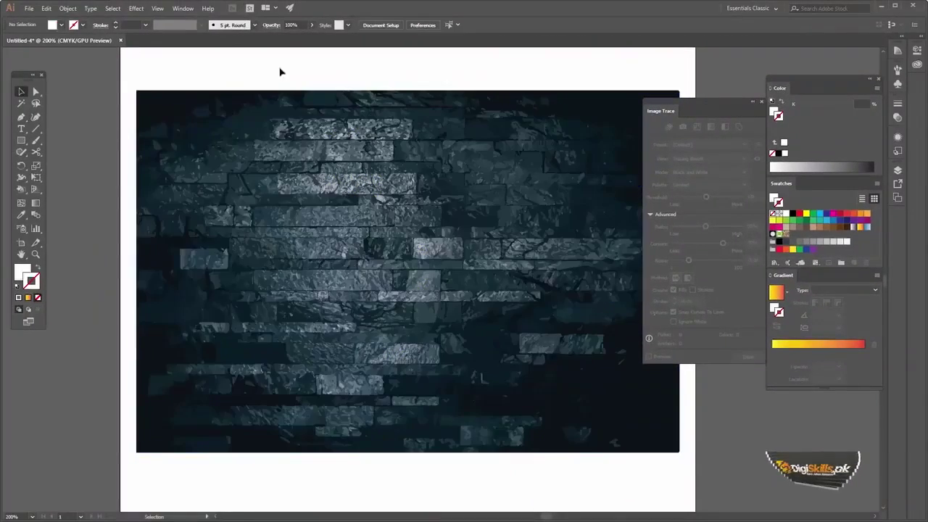
left_click(432, 305)
left_click(421, 257)
left_click(382, 278)
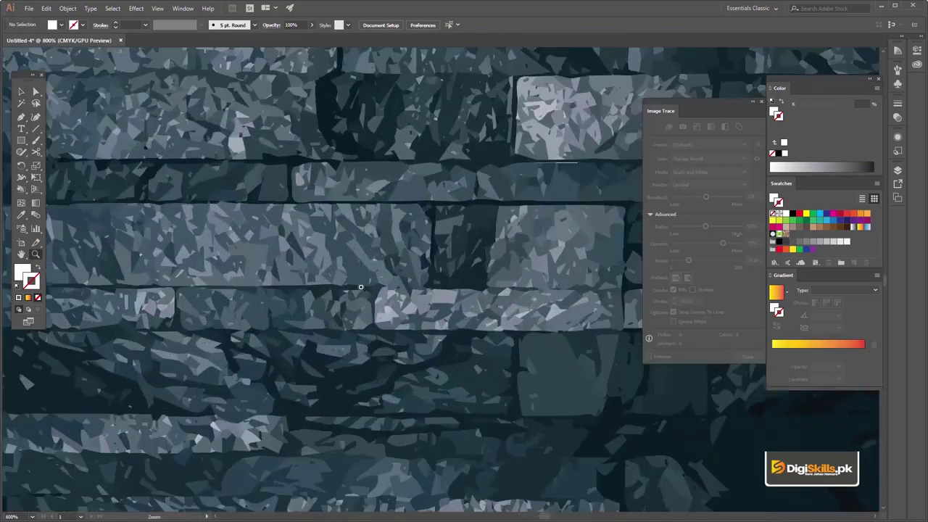
left_click_drag(261, 203, 316, 231)
left_click(324, 250)
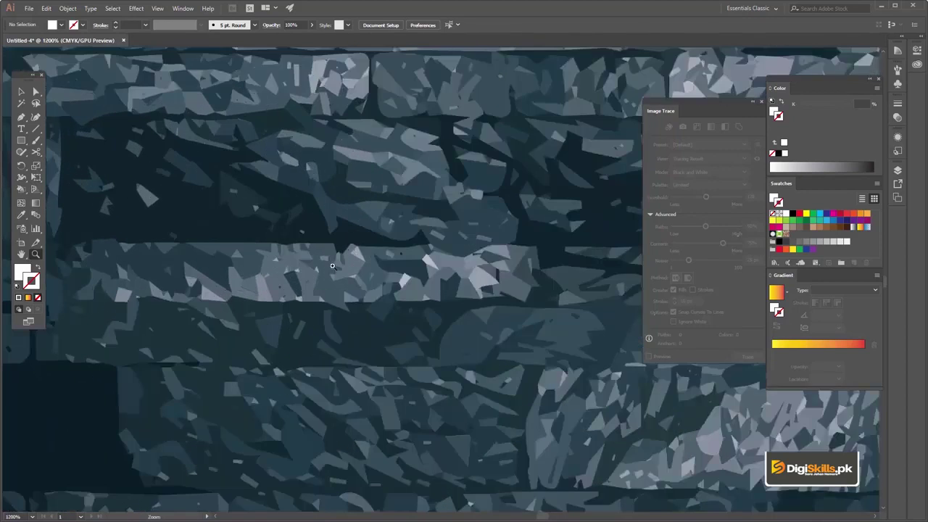
left_click(334, 266)
left_click(305, 309)
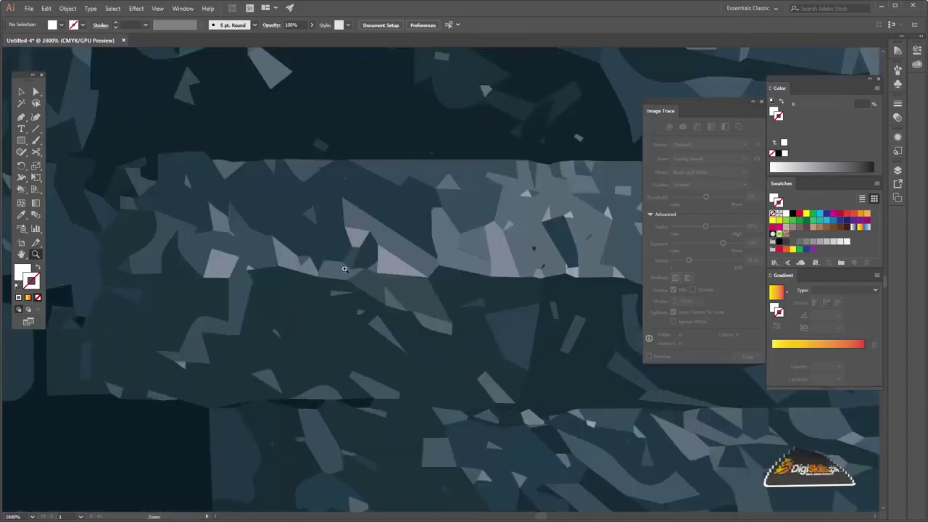
left_click(441, 257, "alt")
left_click(449, 257, "alt")
left_click(478, 258, "alt")
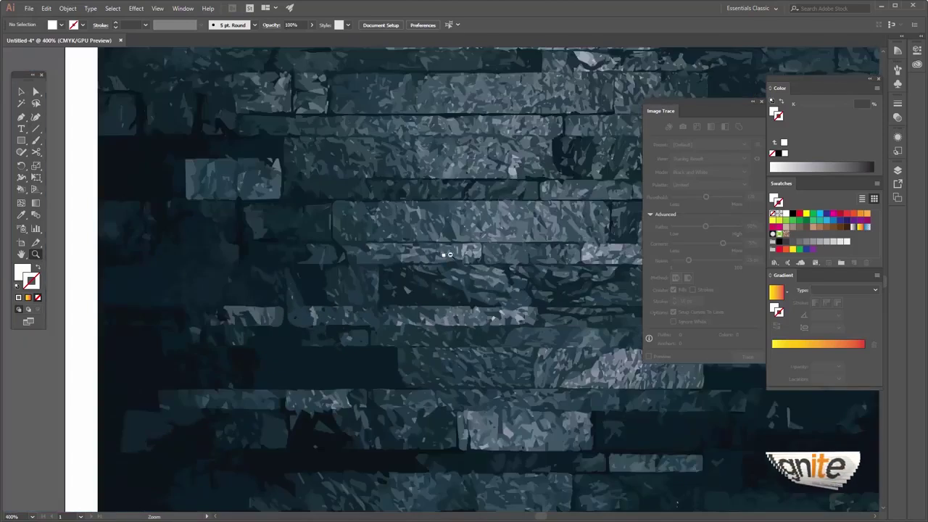
left_click(464, 219)
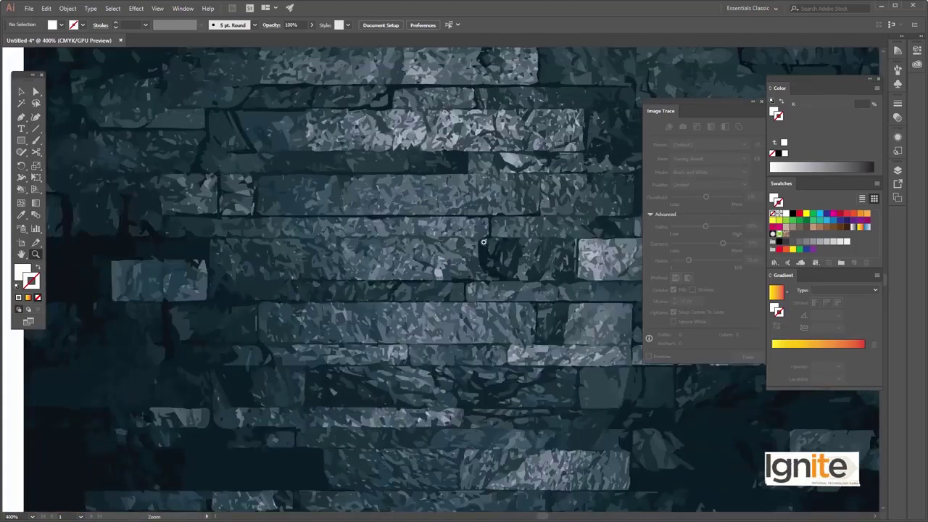
left_click(483, 241)
left_click(510, 287, "alt")
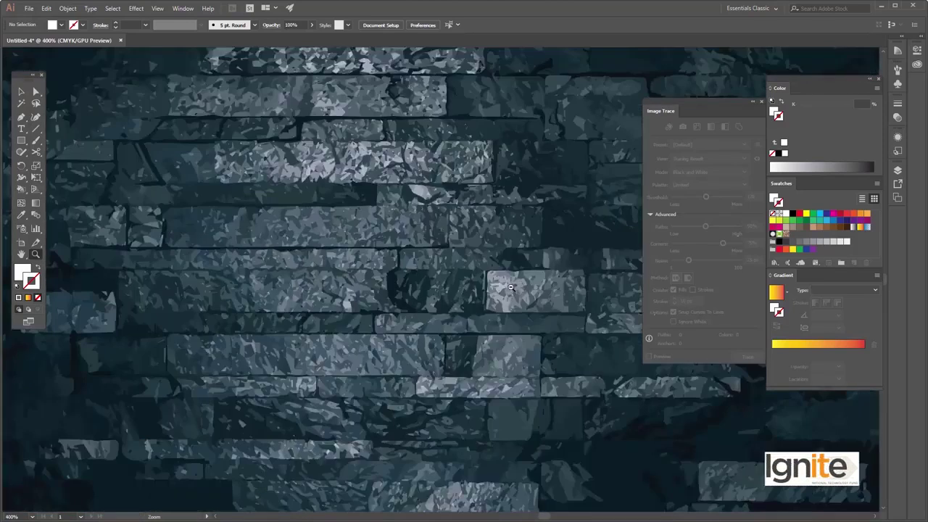
left_click(510, 287, "alt")
left_click_drag(253, 195, 209, 157)
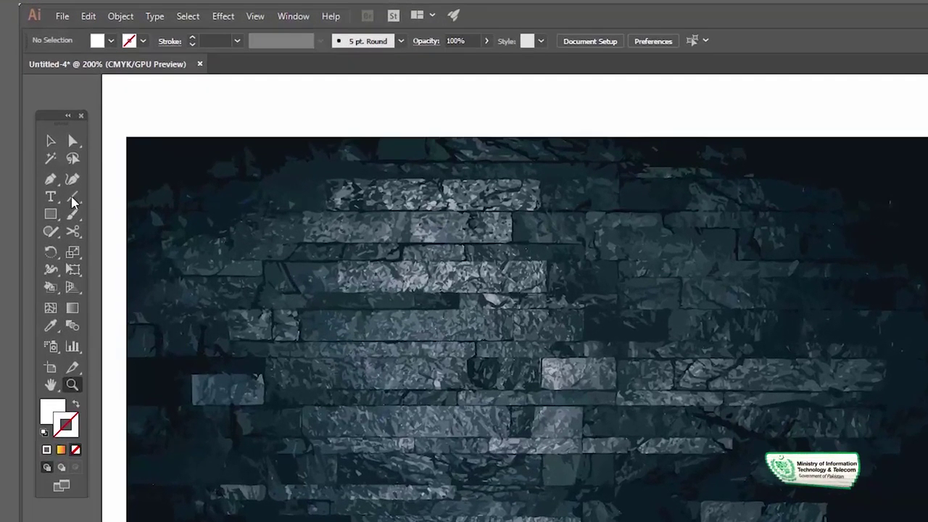
left_click(50, 160)
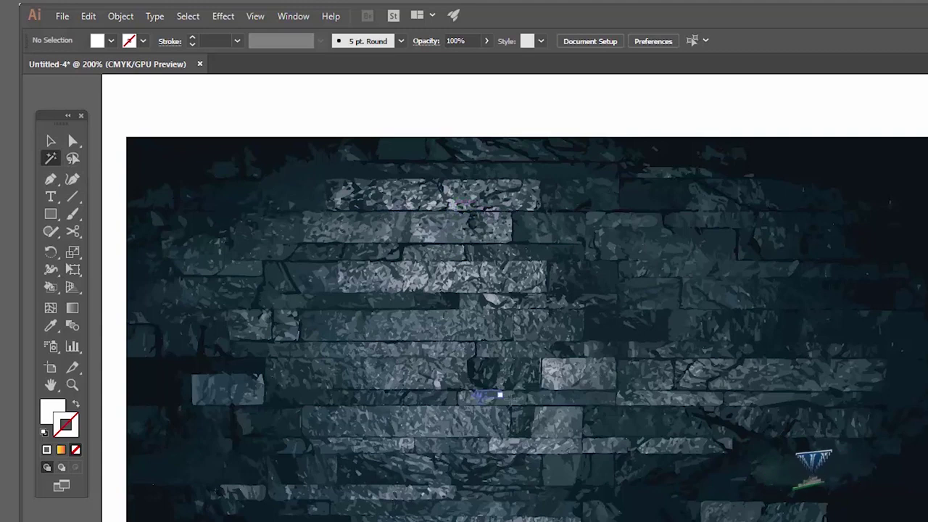
key("z")
left_click(553, 423, "alt")
left_click(780, 416)
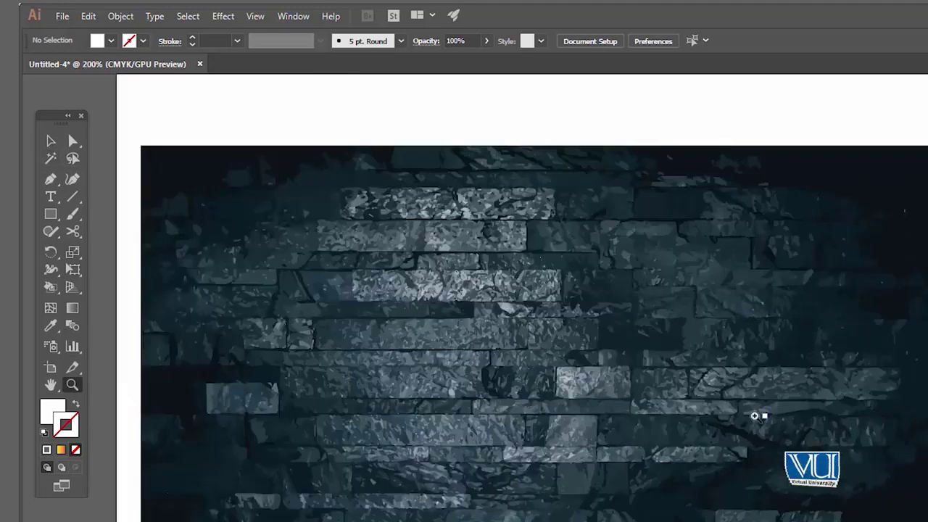
key("v")
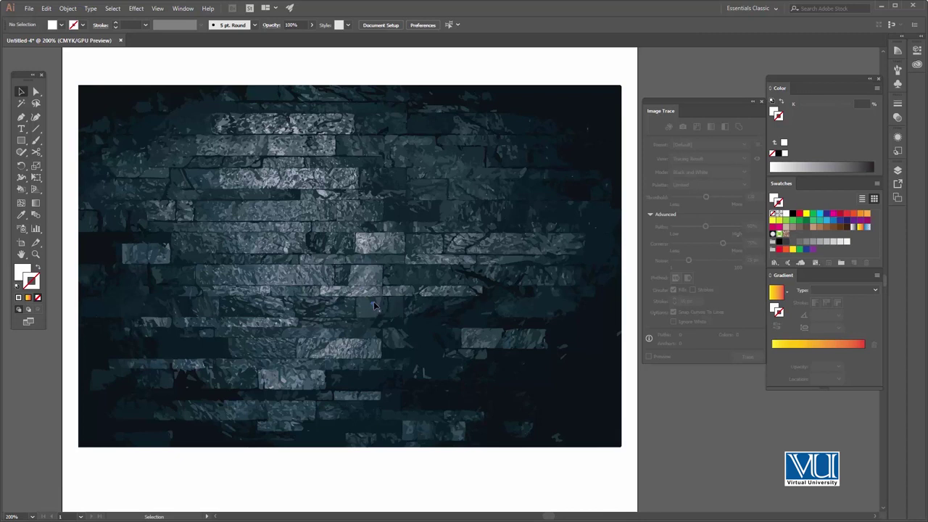
key("z")
left_click(373, 292)
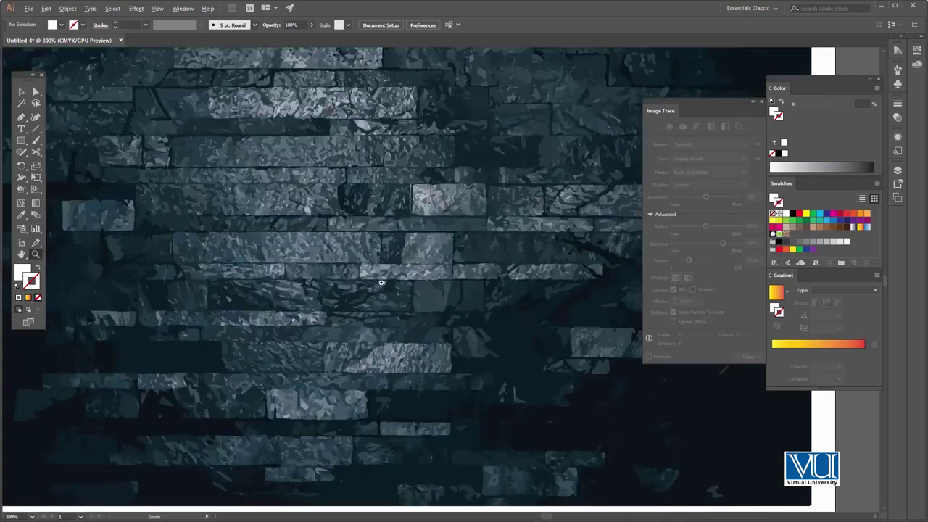
left_click_drag(374, 270, 390, 240)
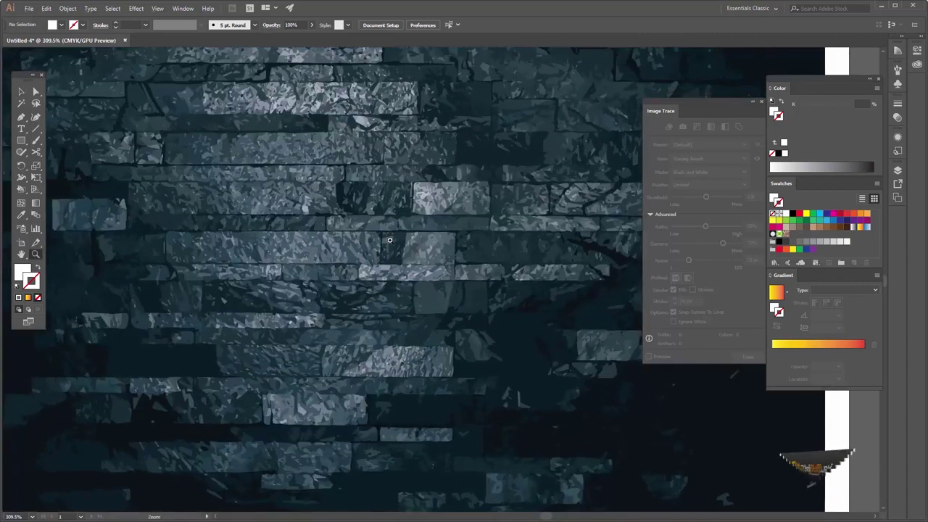